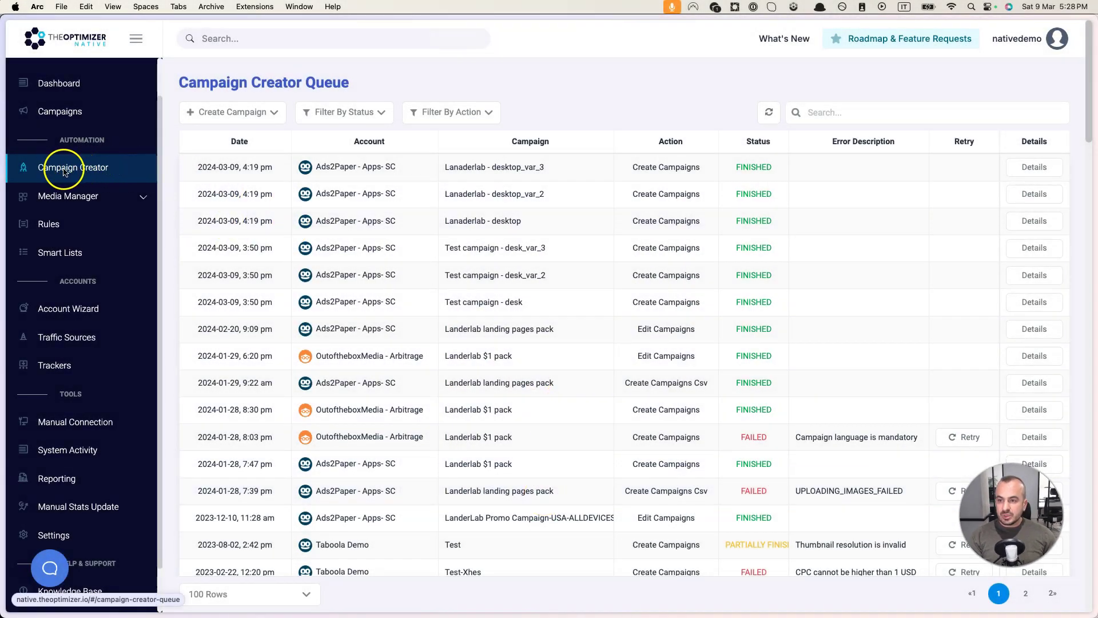
Step: Show the Campaign Creator Queue with its finished, failed and partially finished campaign jobs
{"action": "left_click_drag", "start_coordinate": [56, 171], "coordinate": [62, 173]}
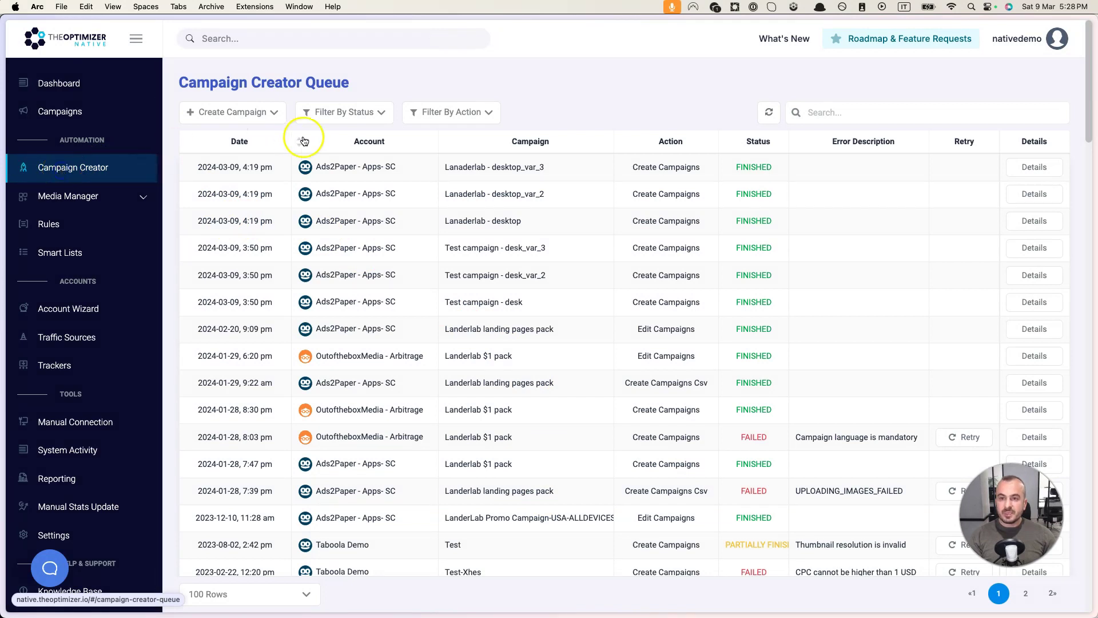
Step: Reveal the Create Campaign menu offering Create Manually and Upload Excel File
{"action": "left_click", "coordinate": [270, 114]}
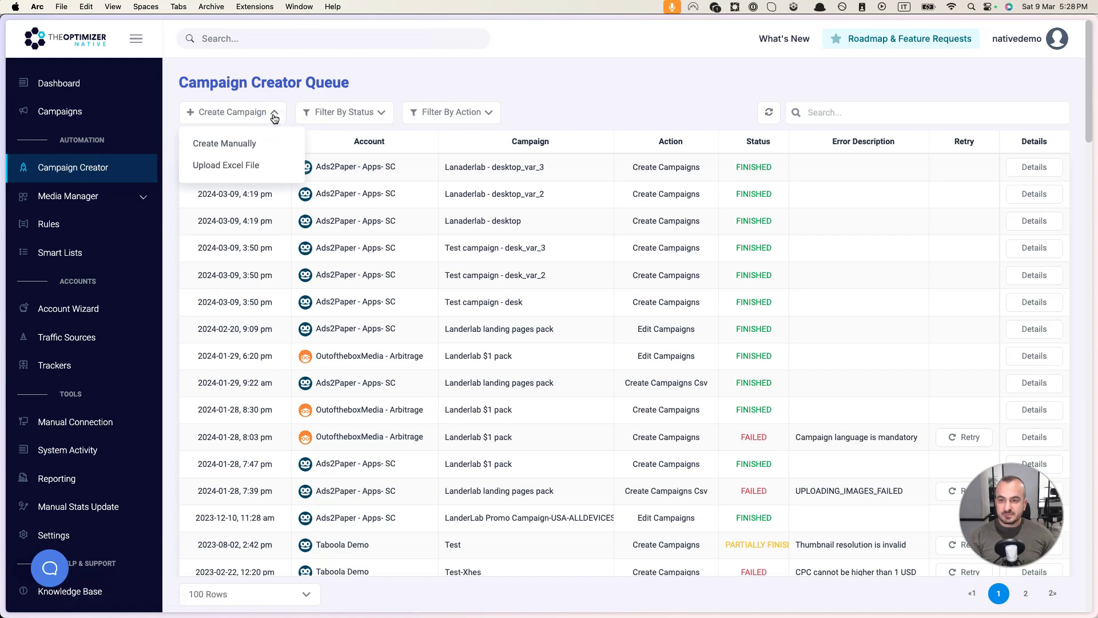
{"action": "left_click", "coordinate": [247, 146]}
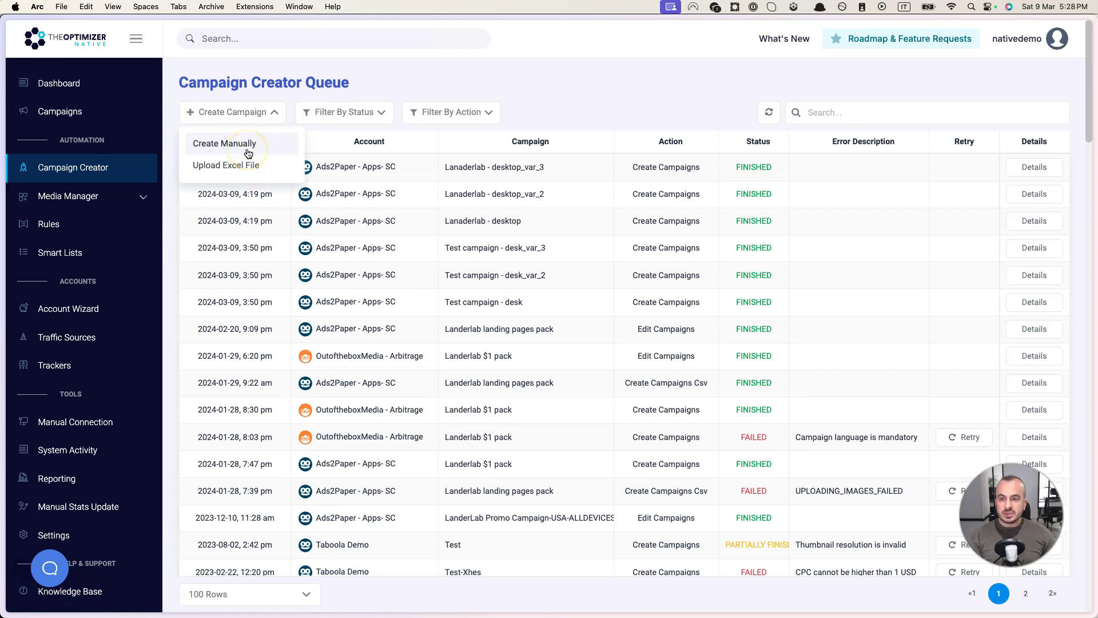
{"action": "left_click", "coordinate": [246, 167]}
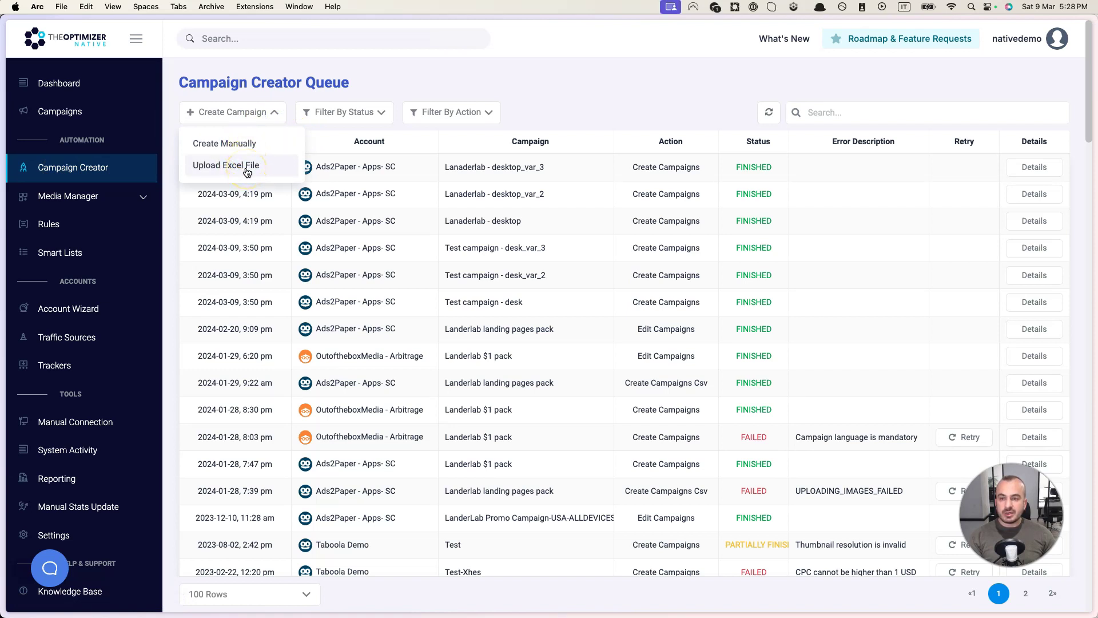
{"action": "left_click", "coordinate": [247, 148]}
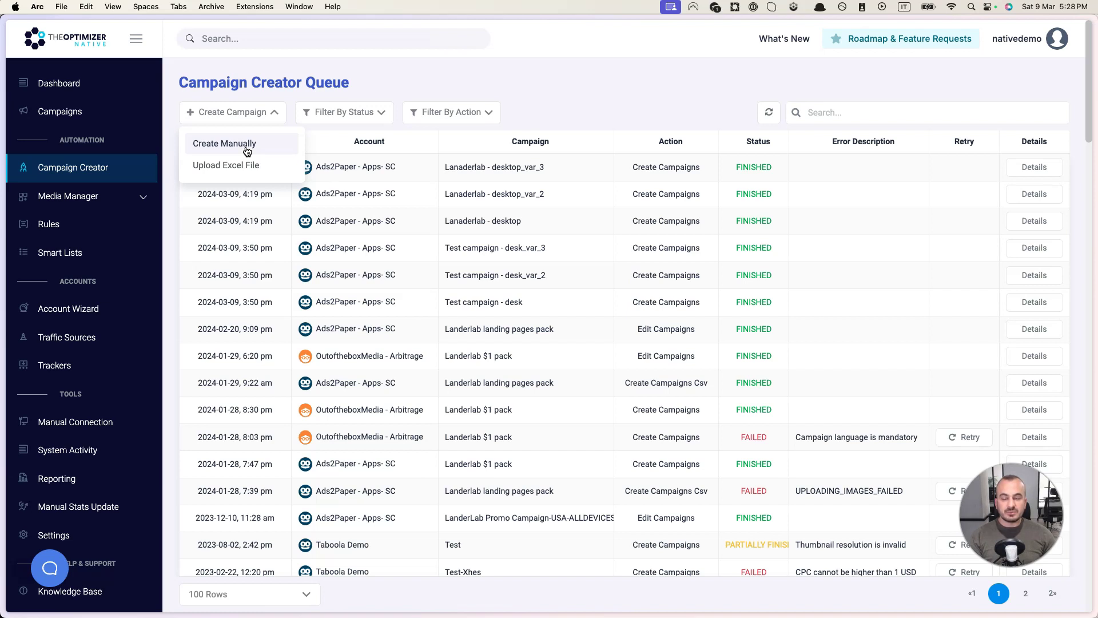
{"action": "left_click", "coordinate": [237, 170]}
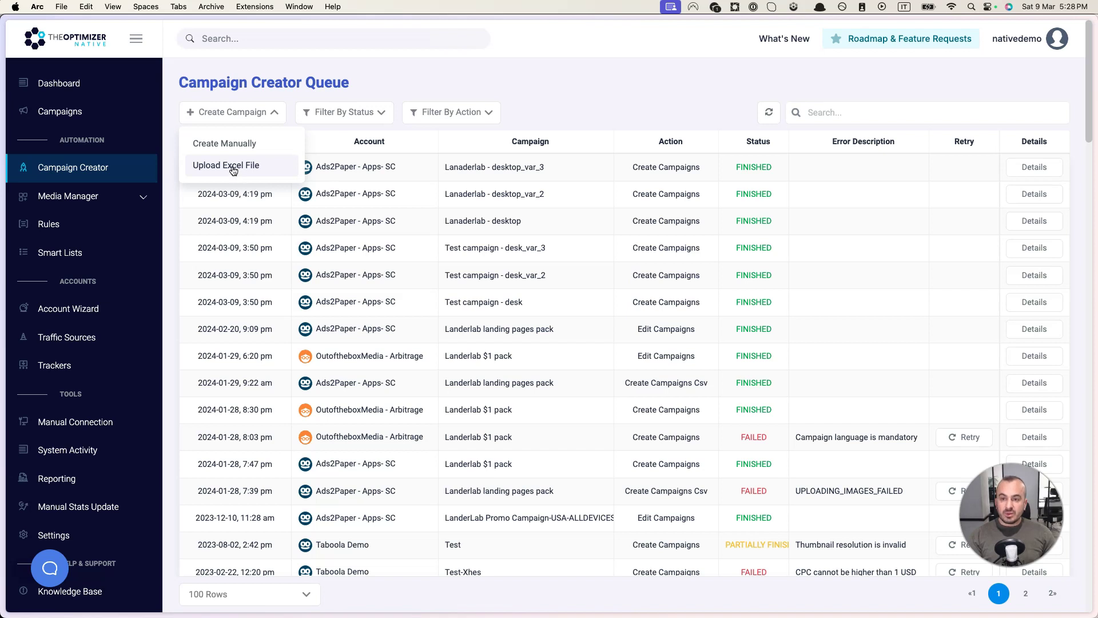
Step: Start an Excel campaign upload with Taboola as the traffic source and reach the Excel Campaign Uploader
{"action": "left_click", "coordinate": [231, 166]}
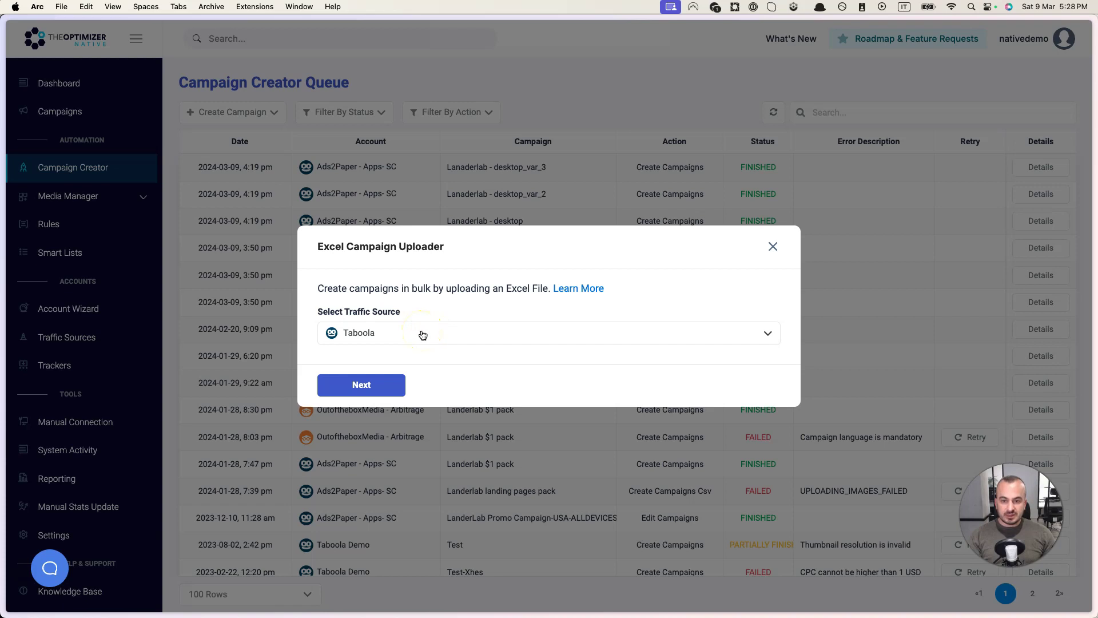
{"action": "left_click", "coordinate": [423, 335]}
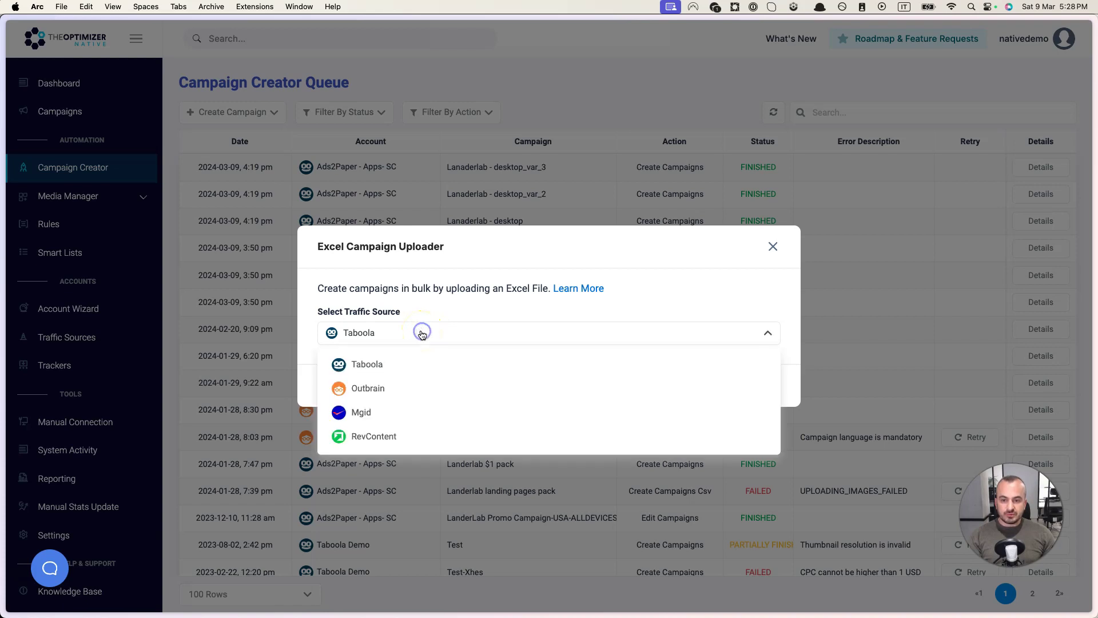
{"action": "left_click", "coordinate": [364, 367]}
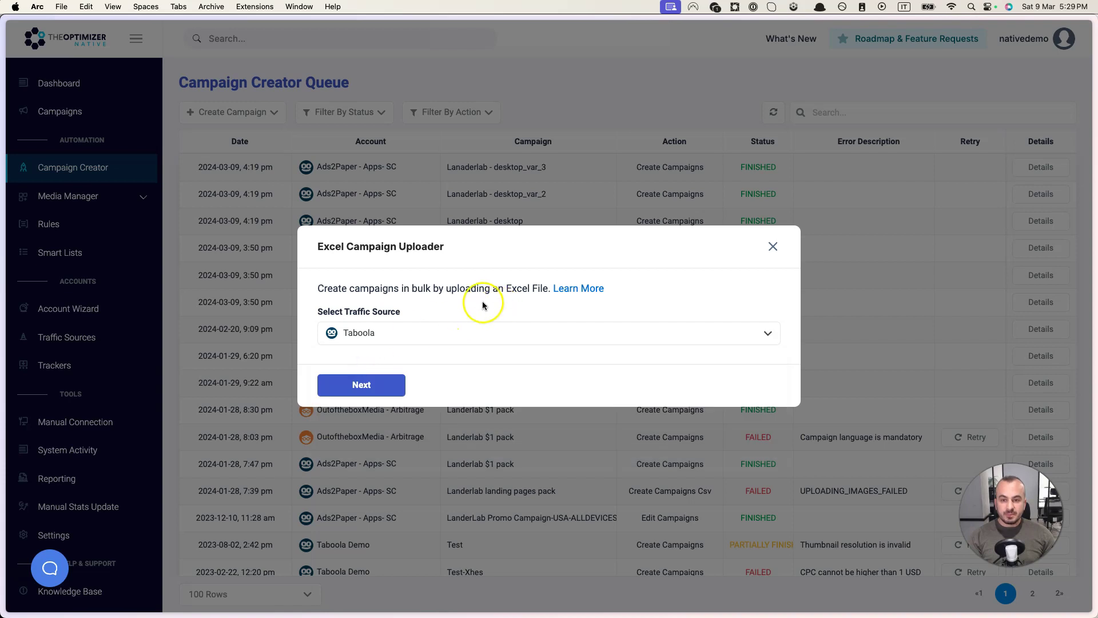
{"action": "left_click", "coordinate": [363, 385]}
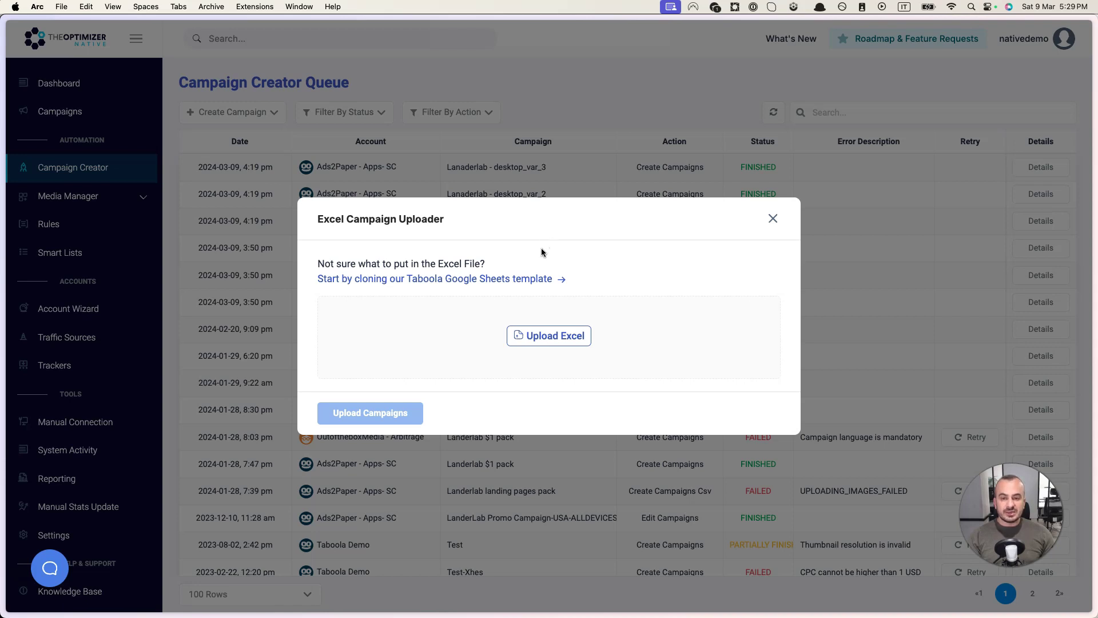
{"action": "left_click", "coordinate": [541, 248]}
{"action": "left_click", "coordinate": [536, 253]}
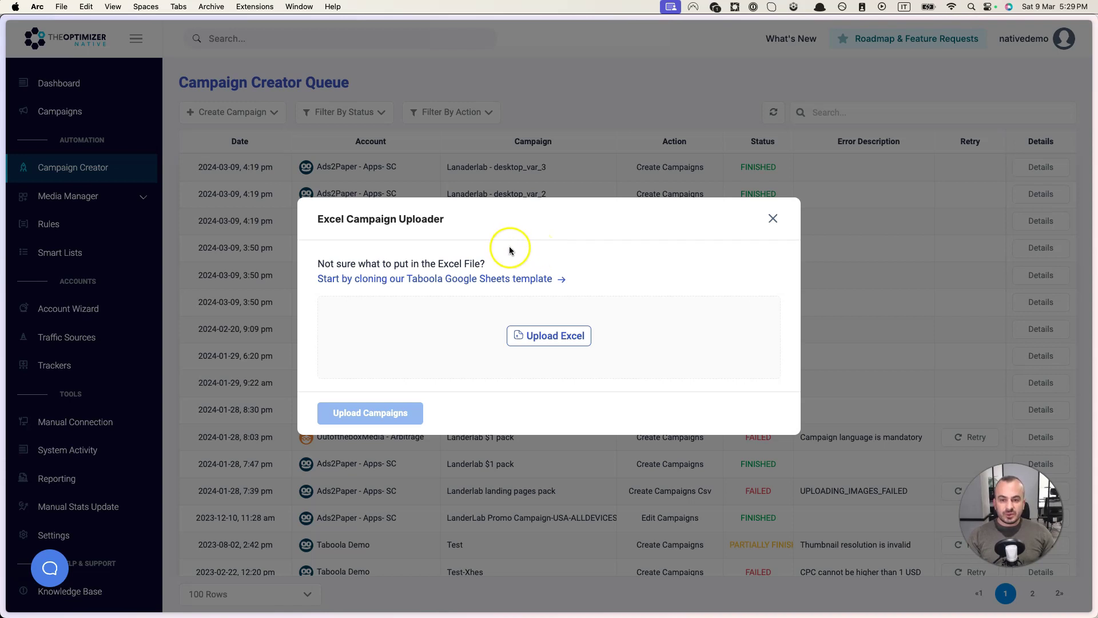
{"action": "left_click", "coordinate": [416, 286]}
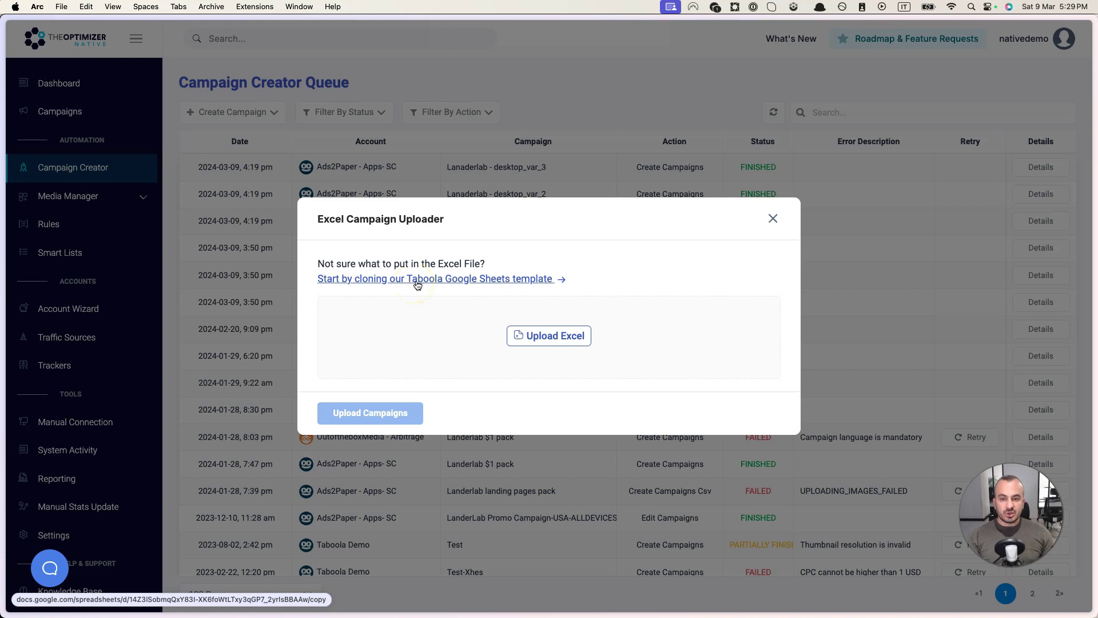
Step: Make a personal copy of TheOptimizer.io Taboola Campaign Template in Google Sheets
{"action": "left_click", "coordinate": [448, 284]}
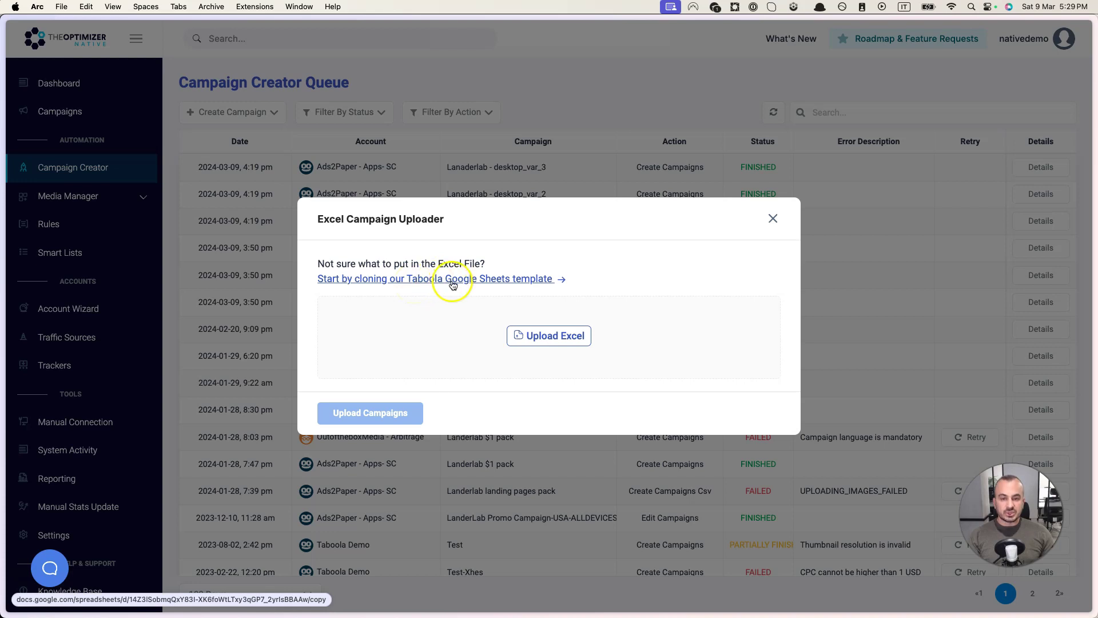
{"action": "left_click", "coordinate": [426, 284]}
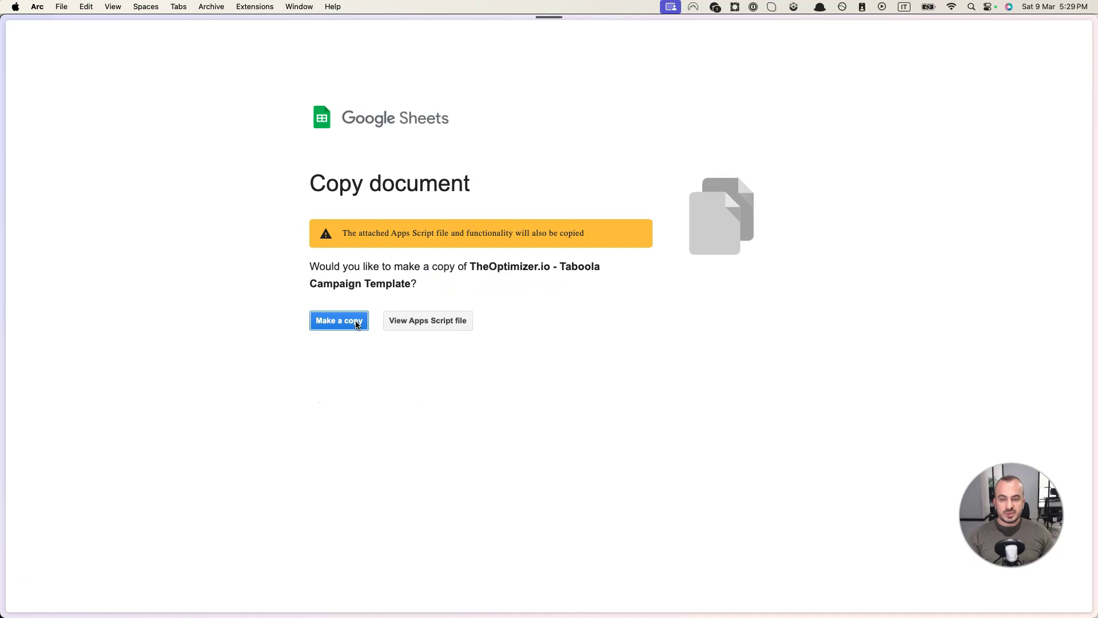
{"action": "left_click", "coordinate": [354, 321]}
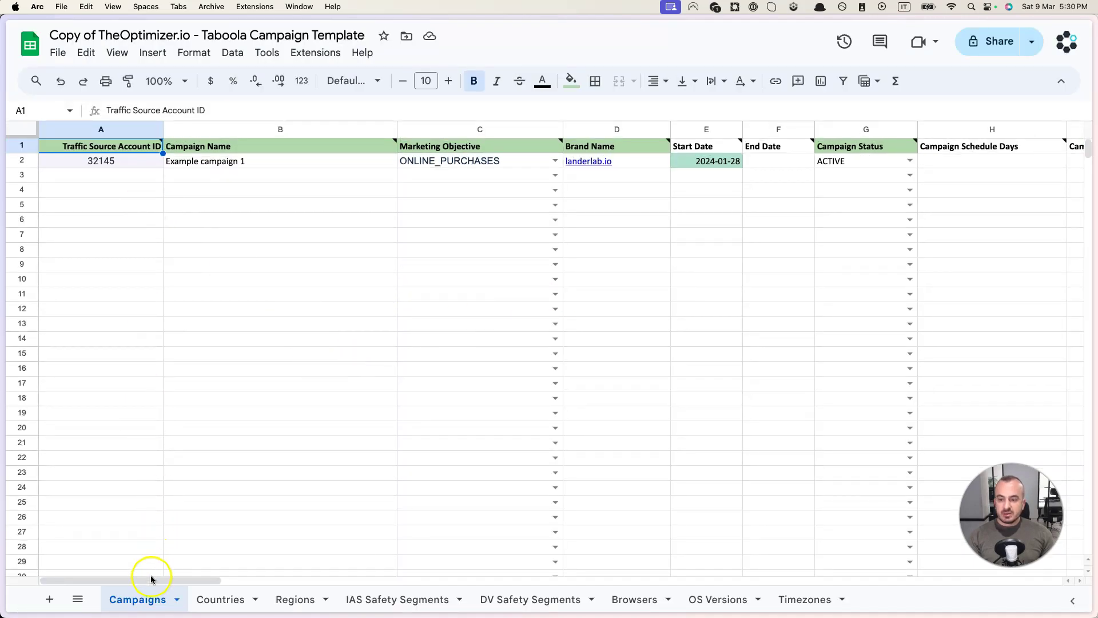
{"action": "left_click_drag", "start_coordinate": [151, 580], "coordinate": [131, 589]}
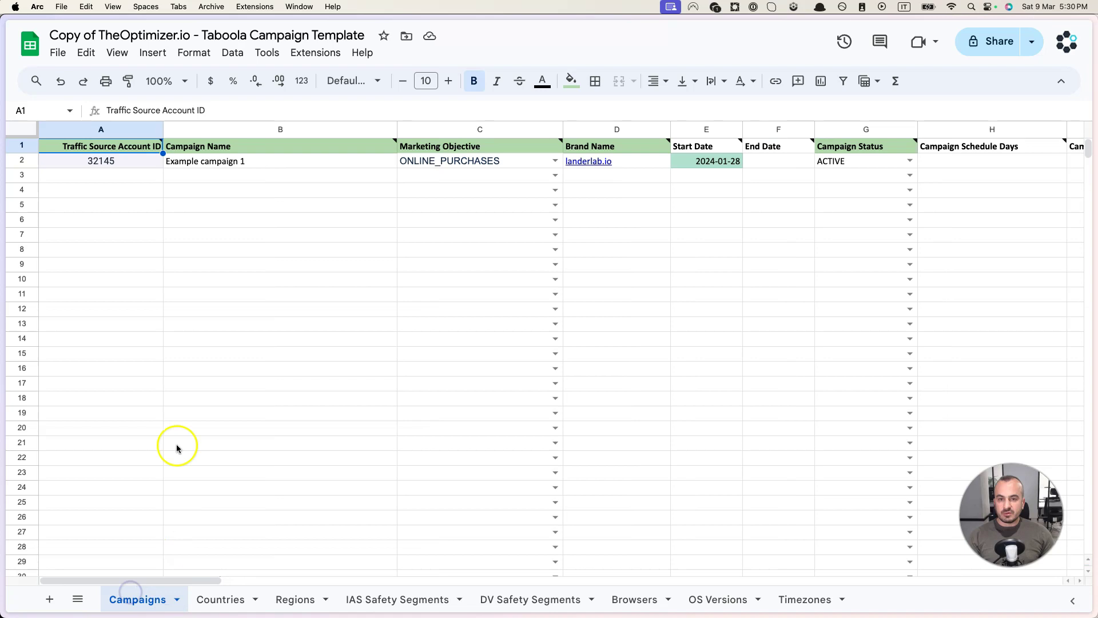
Step: Review the Campaigns column notes and Marketing Objective options, leaving Example campaign 1 unchanged
{"action": "mouse_move", "coordinate": [127, 150]}
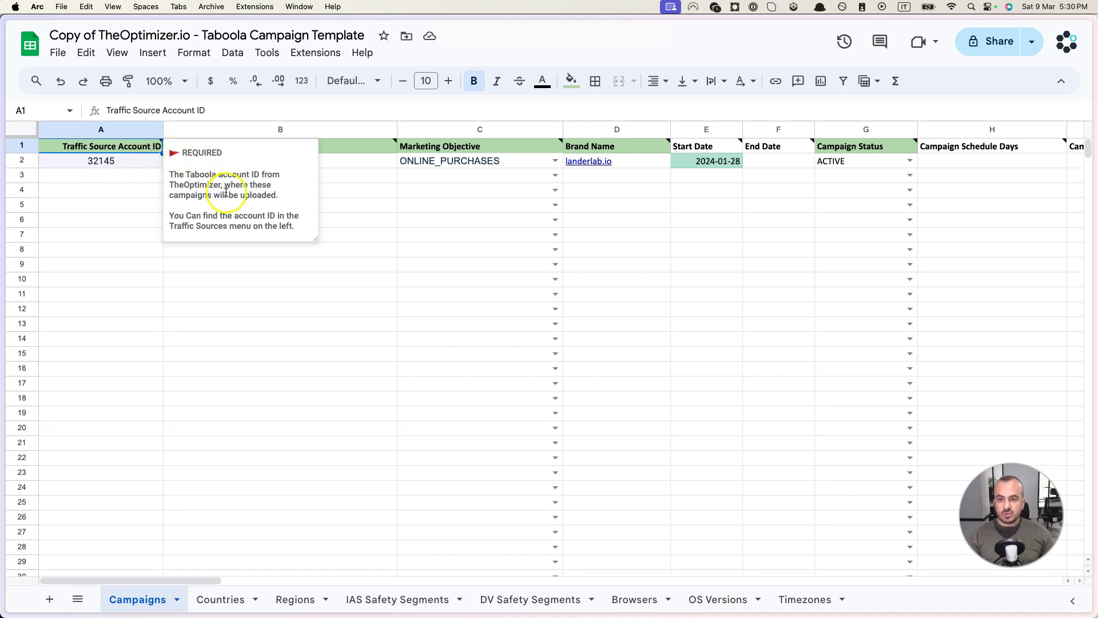
{"action": "mouse_move", "coordinate": [374, 147]}
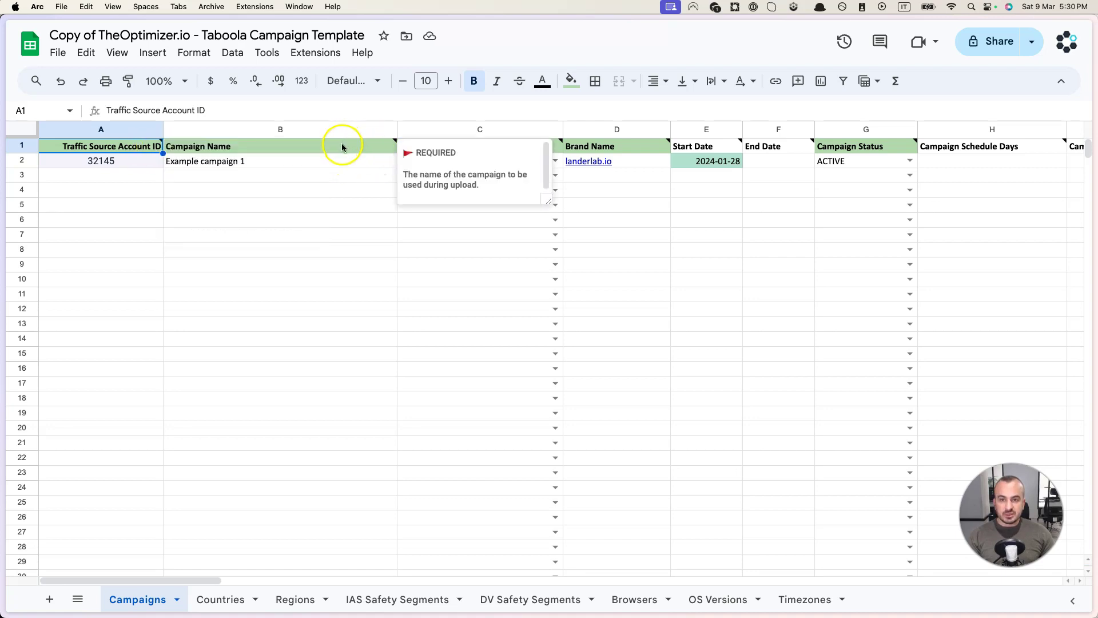
{"action": "left_click", "coordinate": [343, 163]}
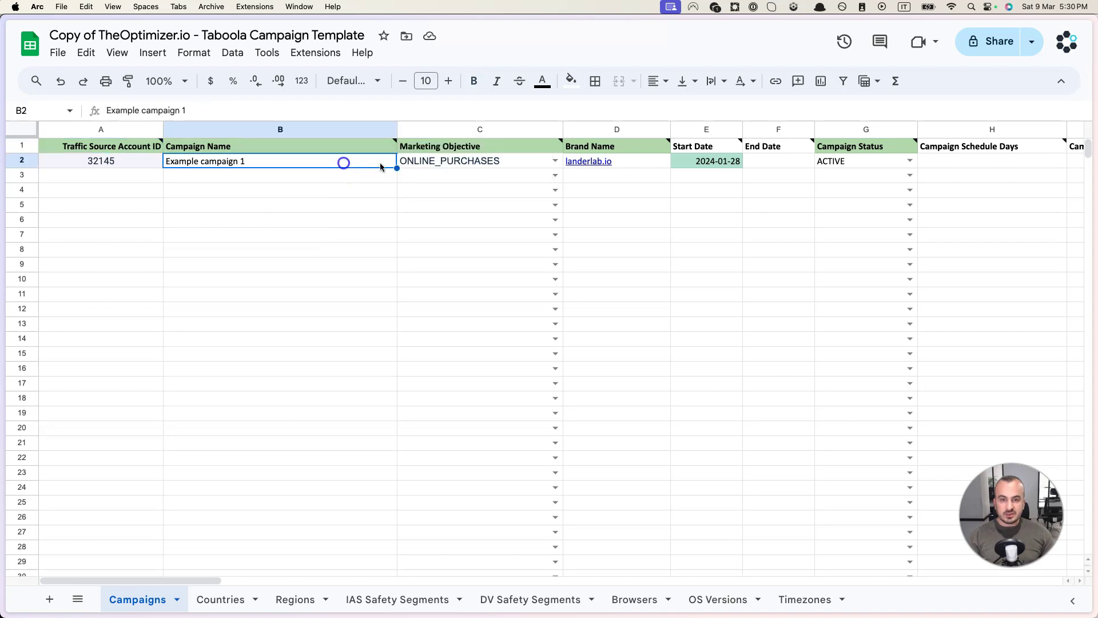
{"action": "left_click", "coordinate": [535, 162]}
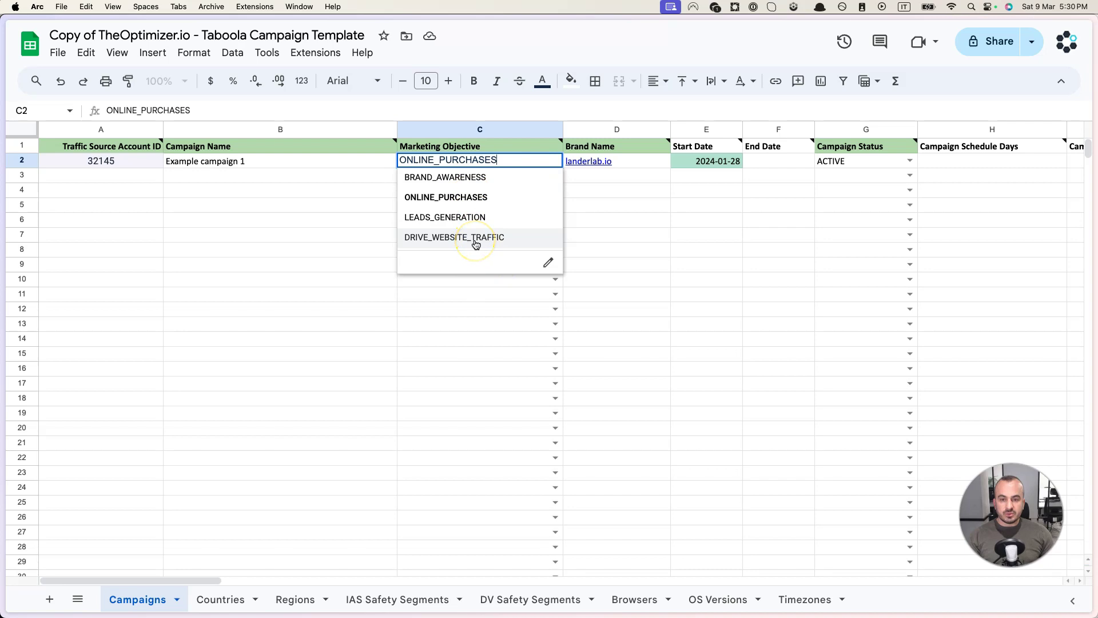
{"action": "left_click", "coordinate": [323, 222]}
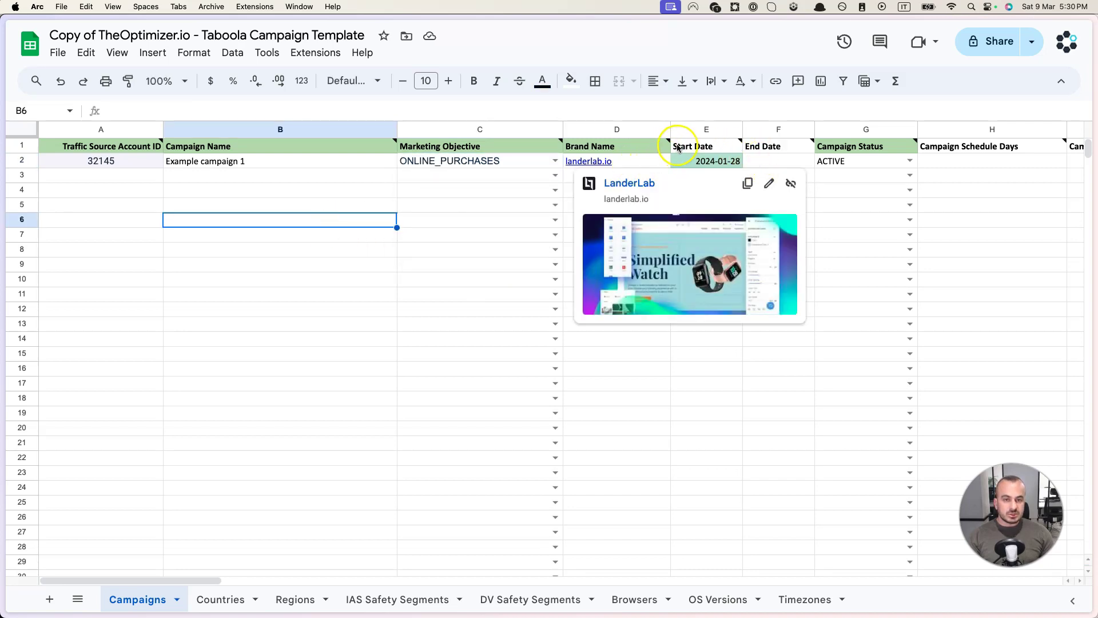
{"action": "mouse_move", "coordinate": [650, 147]}
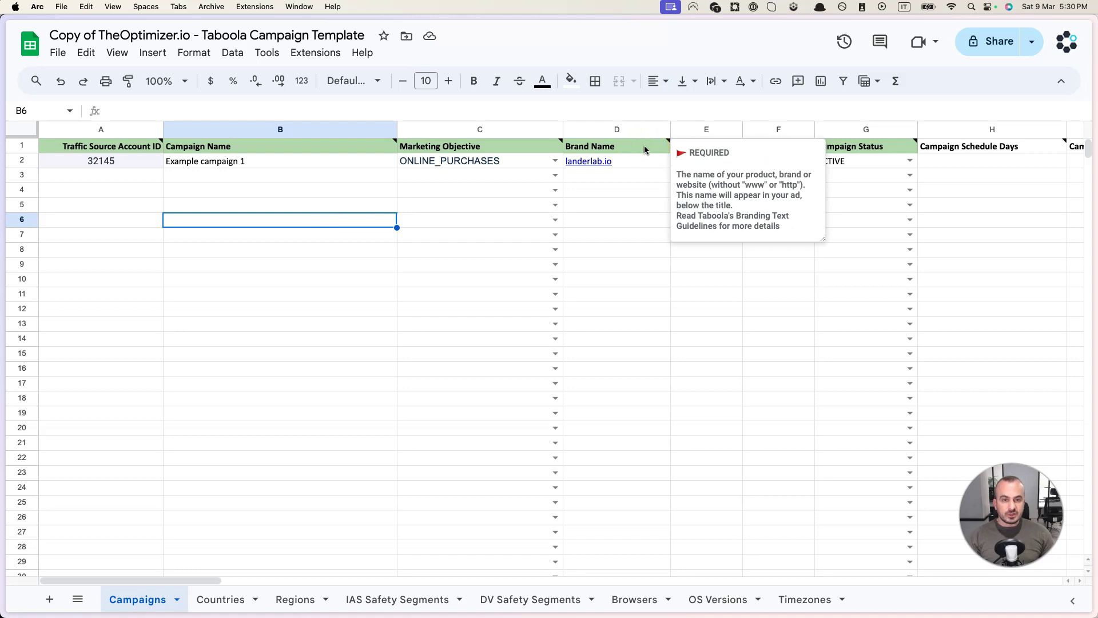
{"action": "left_click", "coordinate": [666, 384]}
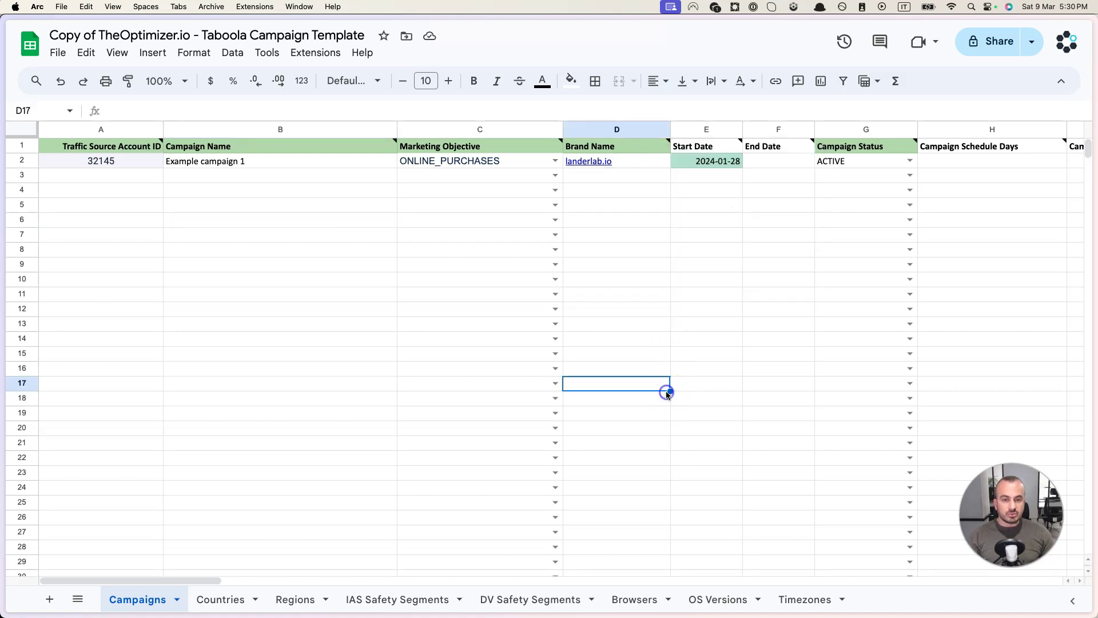
Step: Browse the Countries, Regions, IAS, DV, Browsers, OS Versions and Timezones sheets, then return to Campaigns
{"action": "left_click", "coordinate": [223, 601]}
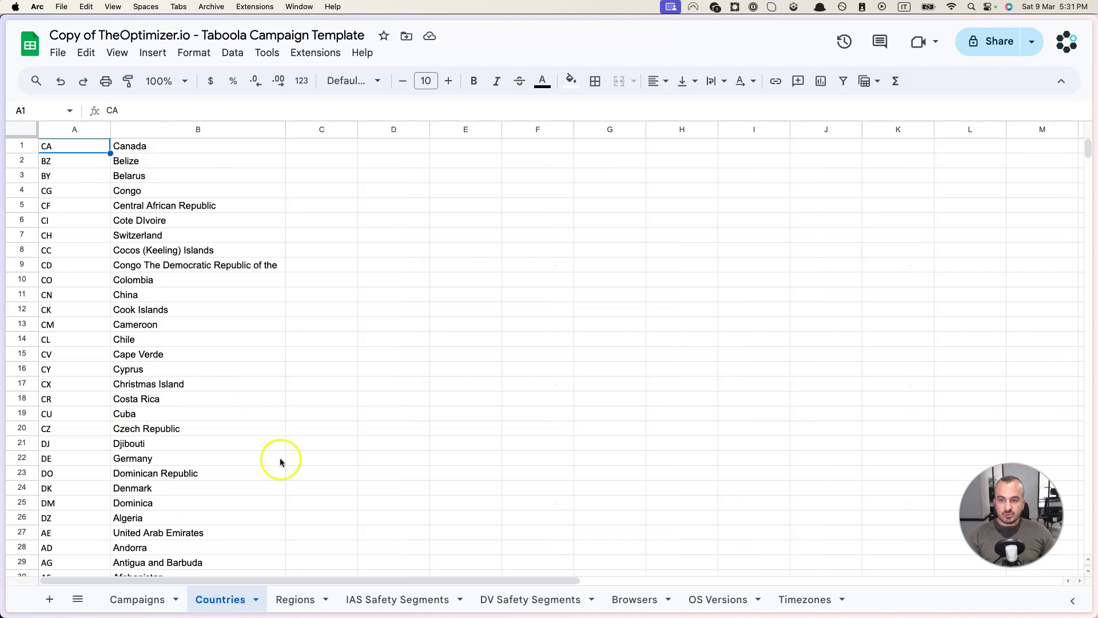
{"action": "left_click", "coordinate": [313, 610]}
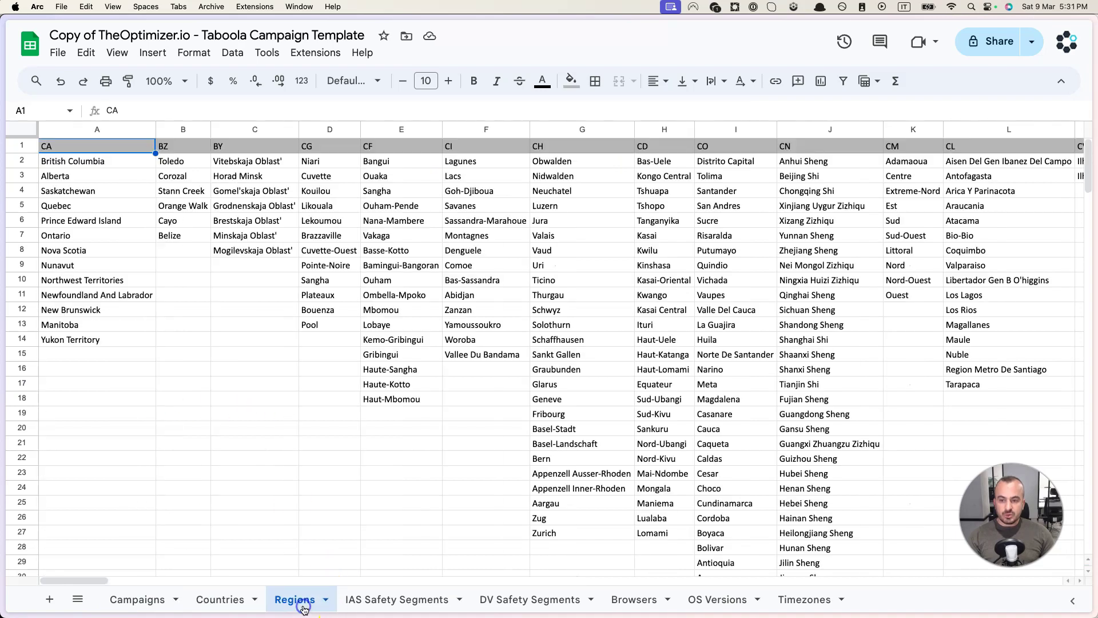
{"action": "left_click", "coordinate": [402, 605]}
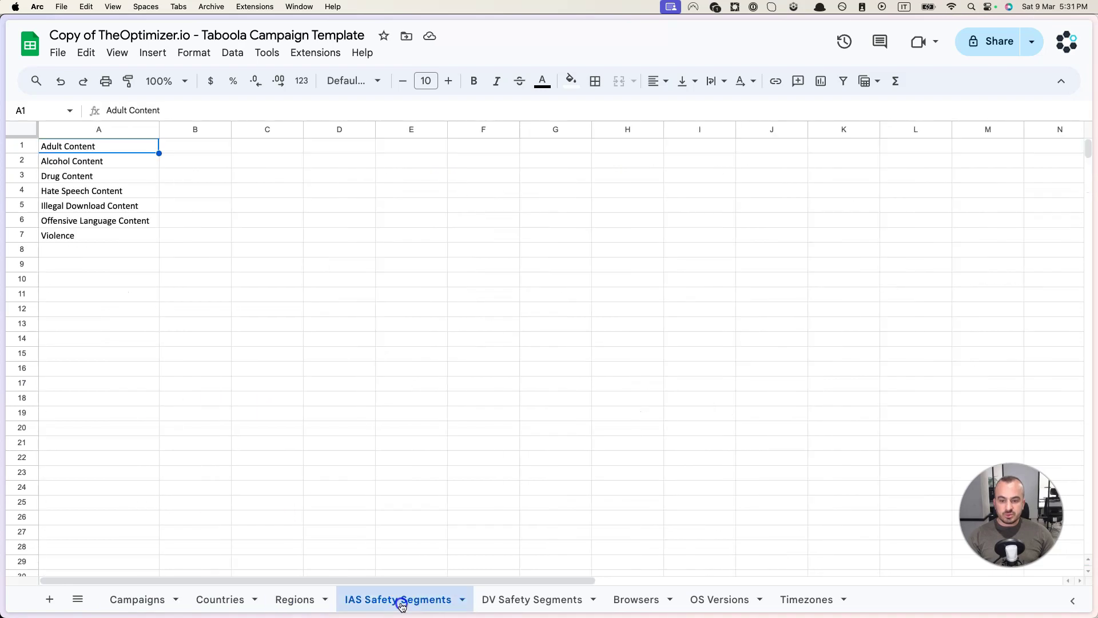
{"action": "left_click", "coordinate": [546, 606]}
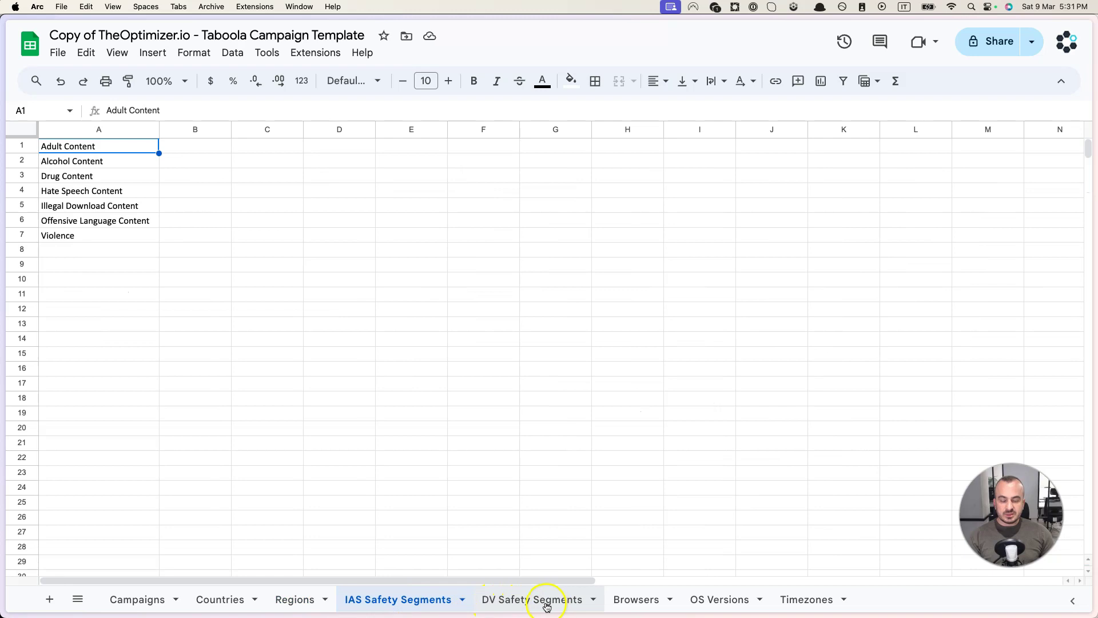
{"action": "left_click", "coordinate": [628, 600]}
{"action": "left_click", "coordinate": [711, 600]}
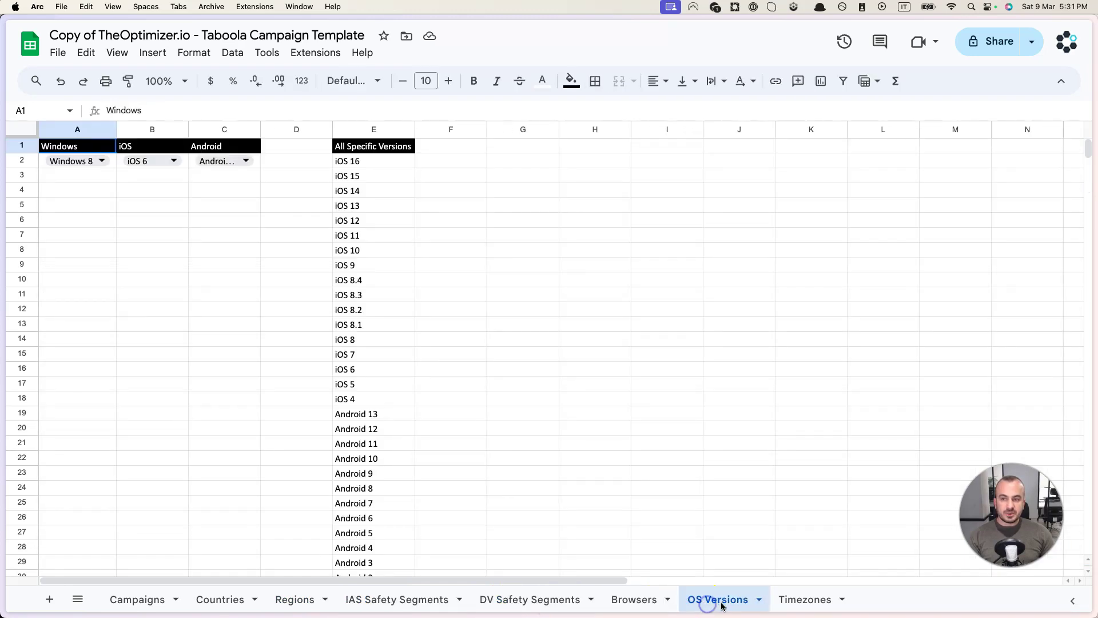
{"action": "left_click", "coordinate": [802, 605]}
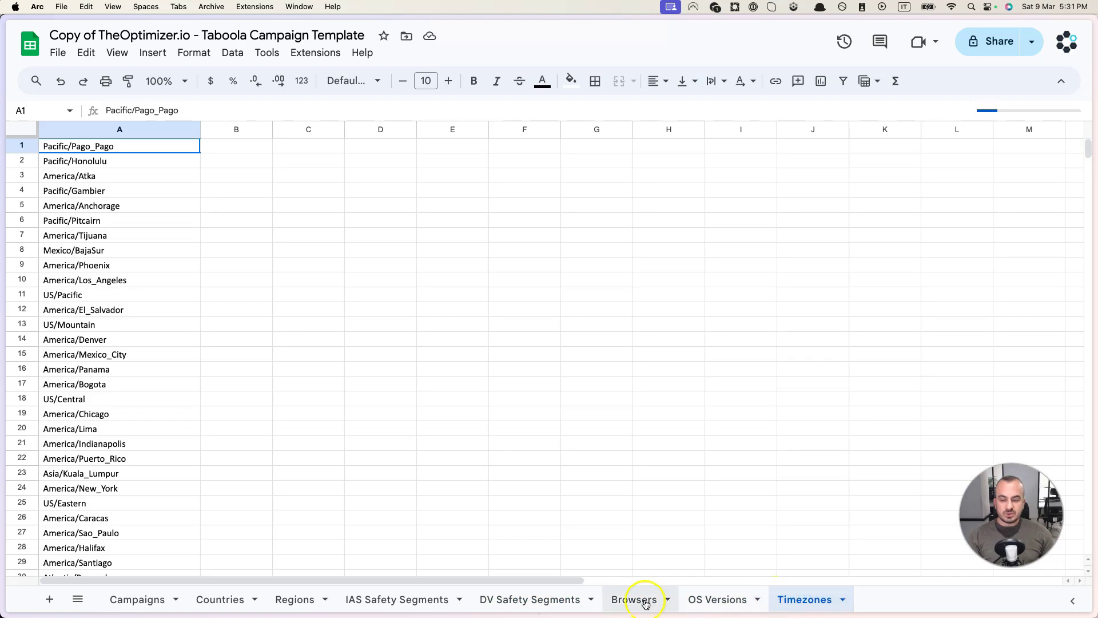
{"action": "left_click", "coordinate": [218, 602]}
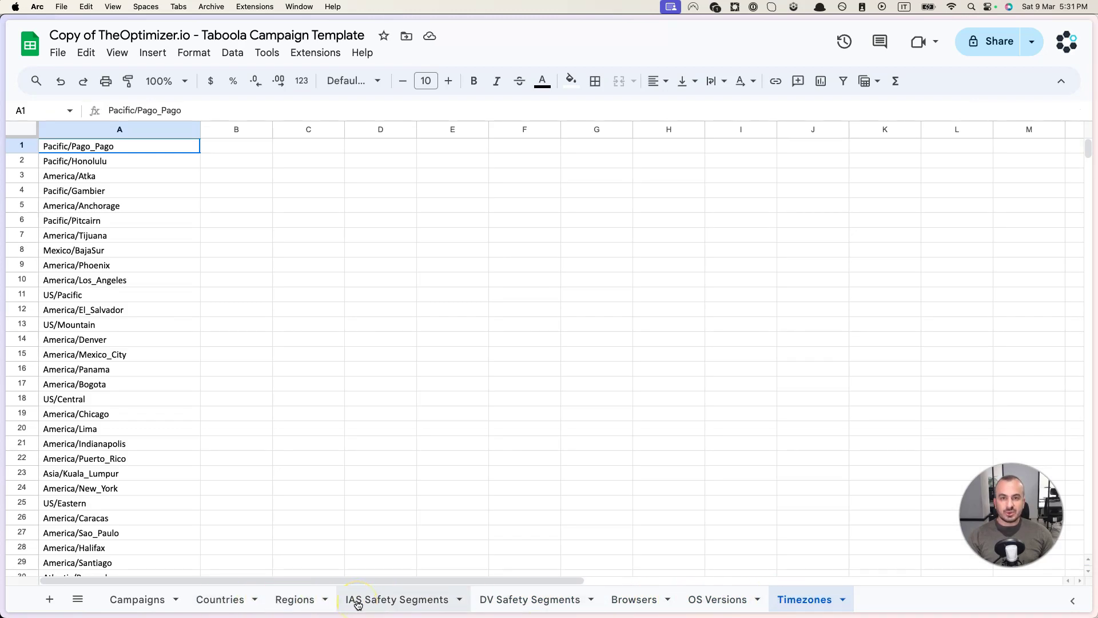
{"action": "left_click", "coordinate": [139, 601]}
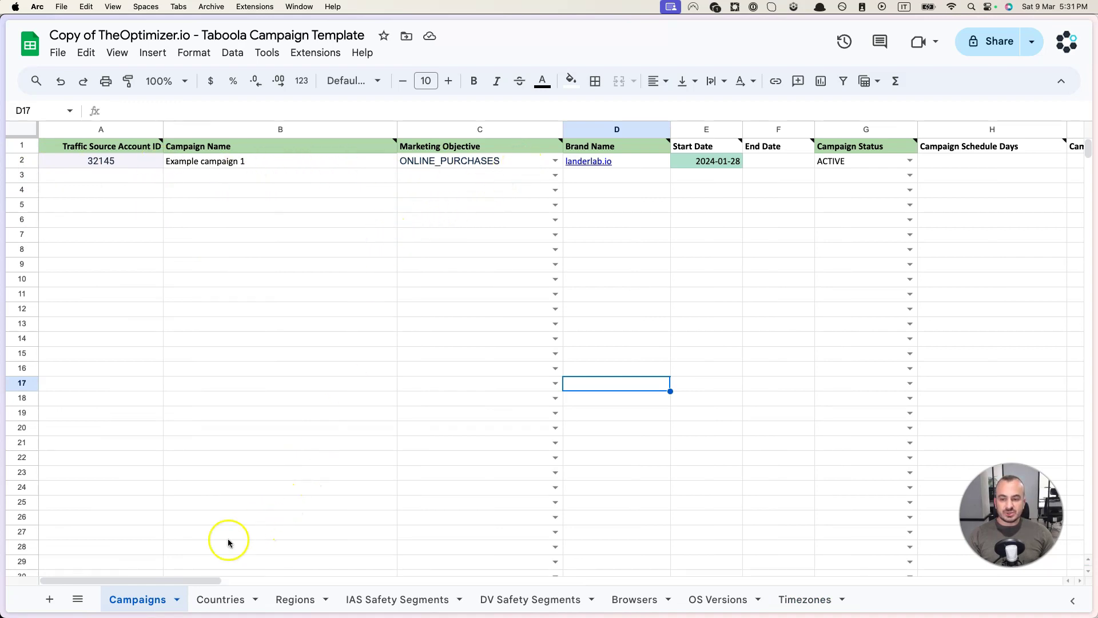
{"action": "left_click_drag", "start_coordinate": [191, 578], "coordinate": [227, 526]}
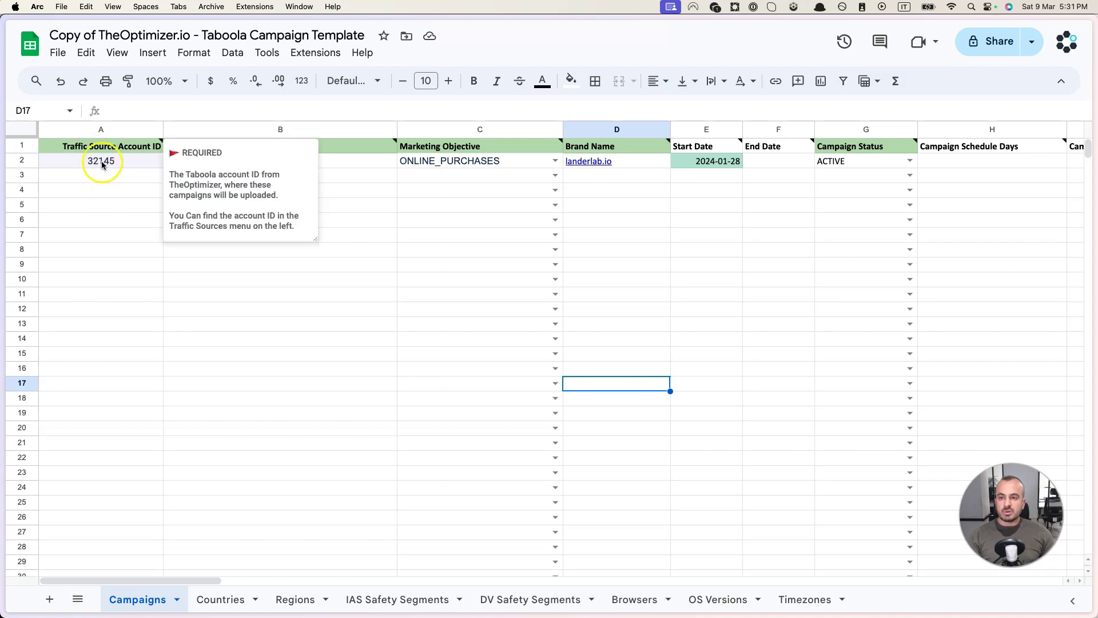
{"action": "mouse_move", "coordinate": [1, 166]}
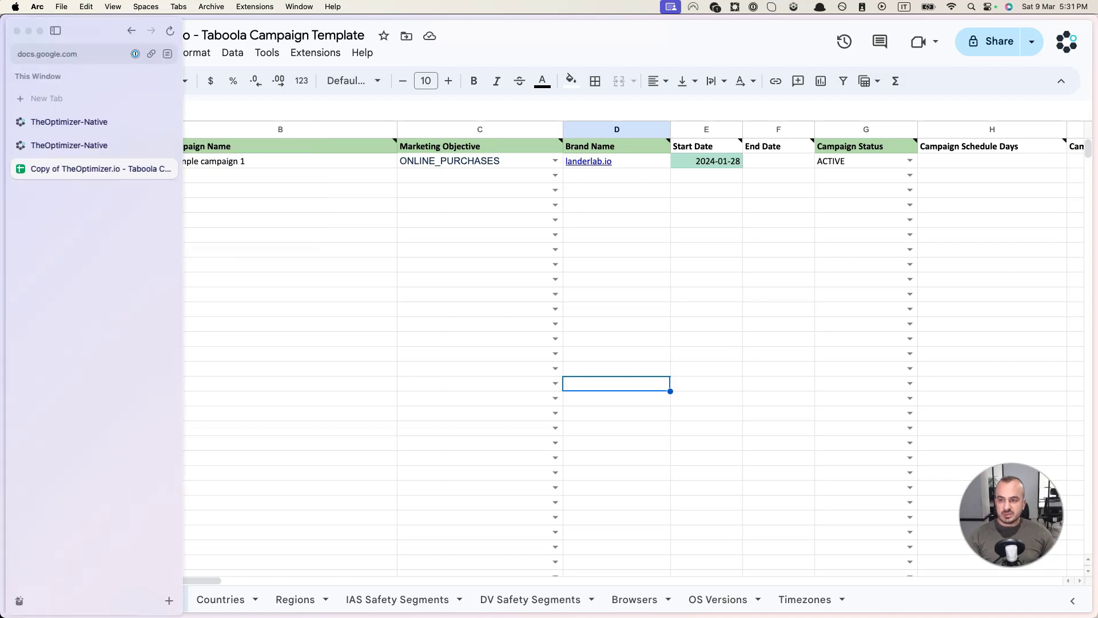
Step: Select the Taboola account's ID in TheOptimizer's Traffic Sources list for use in the template
{"action": "left_click", "coordinate": [55, 125]}
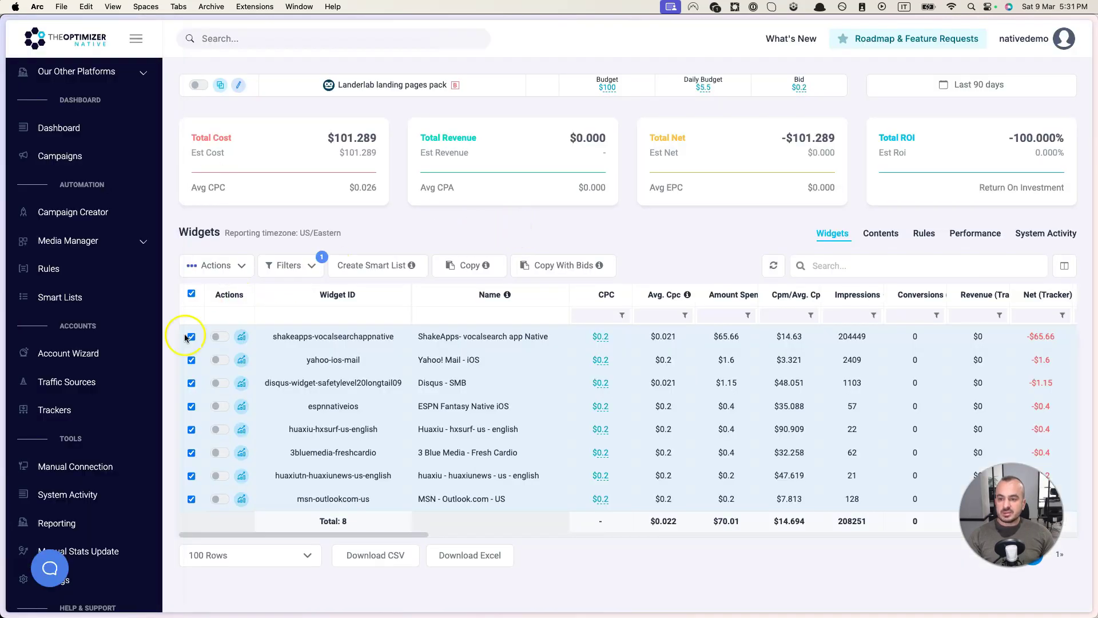
{"action": "left_click", "coordinate": [86, 393]}
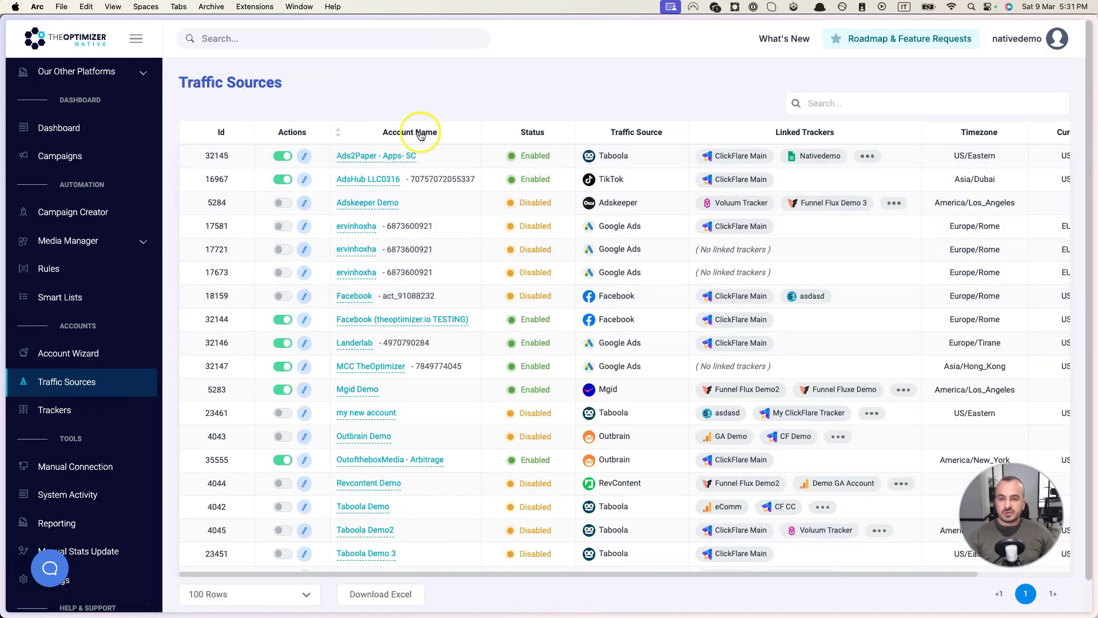
{"action": "double_click", "coordinate": [216, 156]}
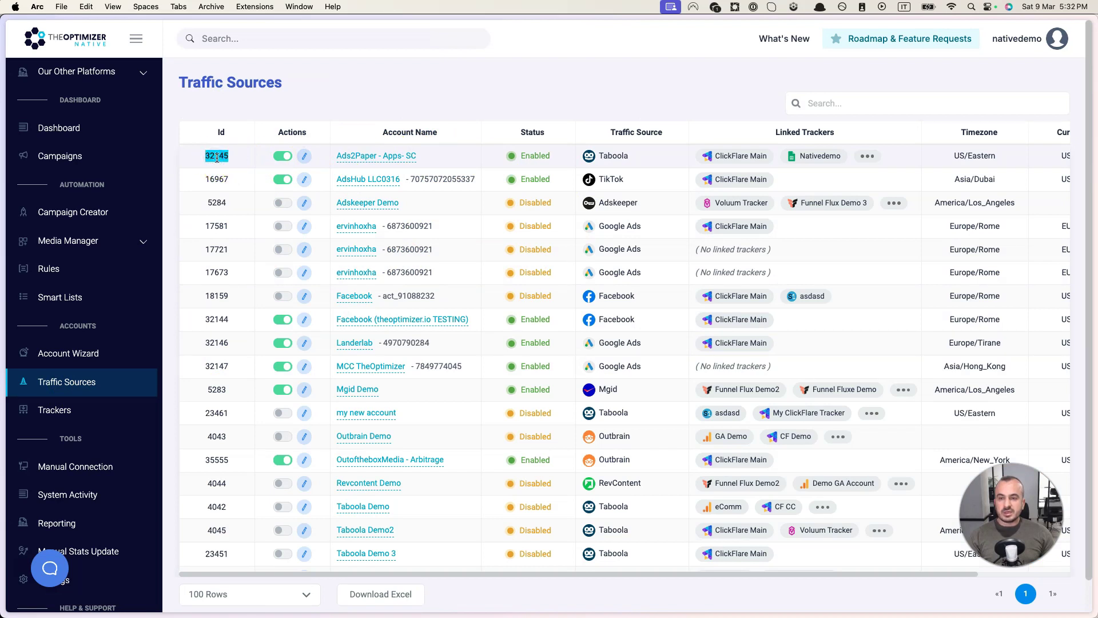
{"action": "mouse_move", "coordinate": [3, 248]}
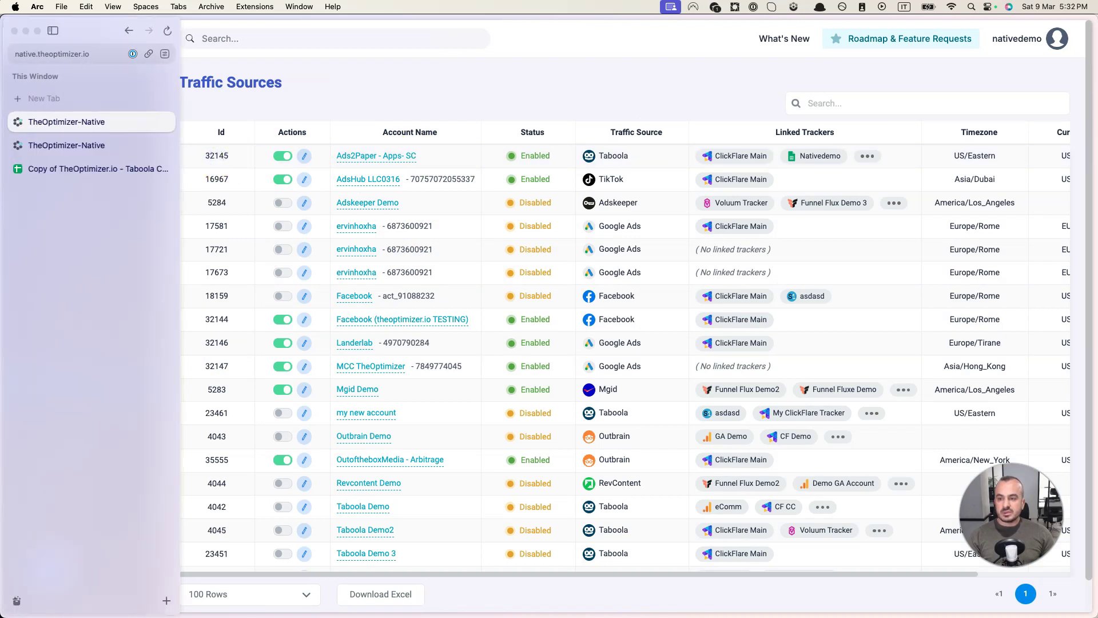
{"action": "left_click", "coordinate": [46, 166]}
{"action": "left_click", "coordinate": [81, 162]}
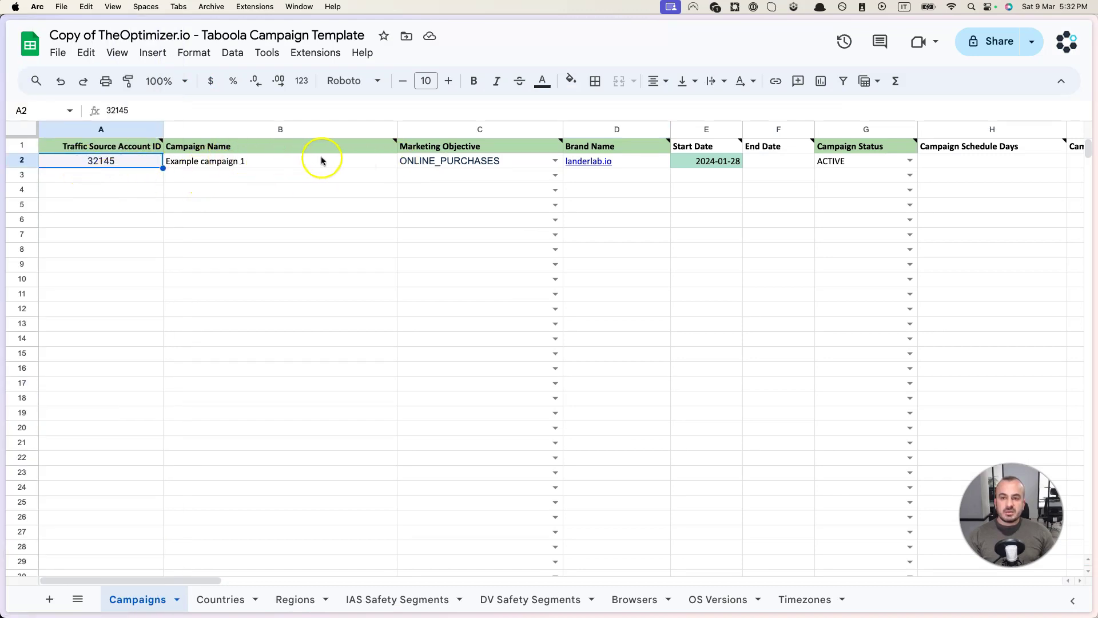
{"action": "left_click", "coordinate": [517, 162]}
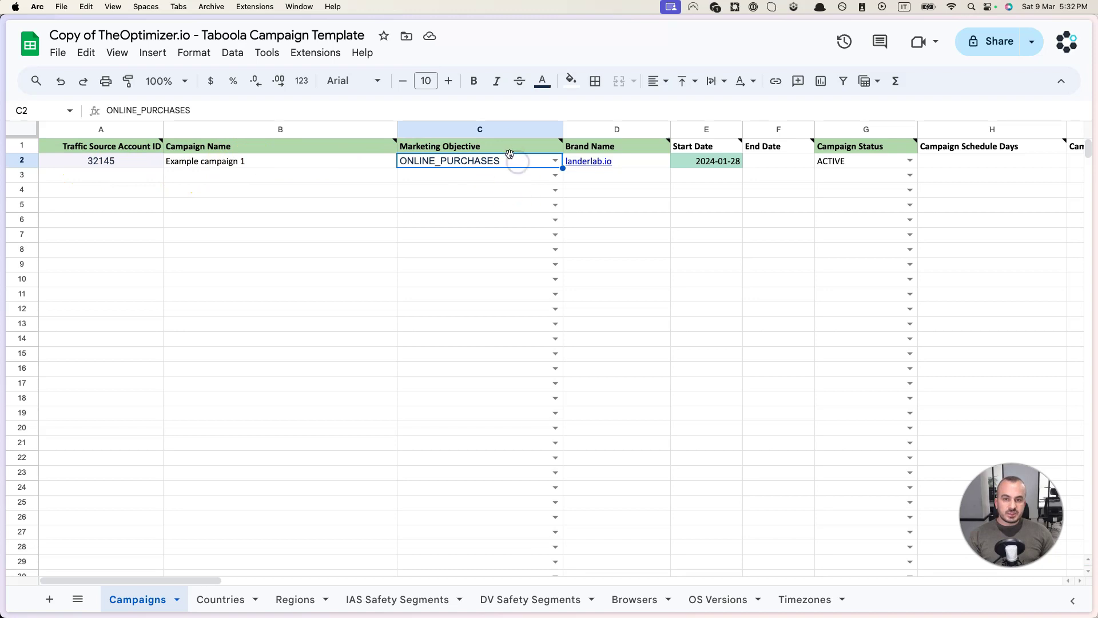
{"action": "left_click", "coordinate": [553, 160]}
{"action": "left_click", "coordinate": [338, 262]}
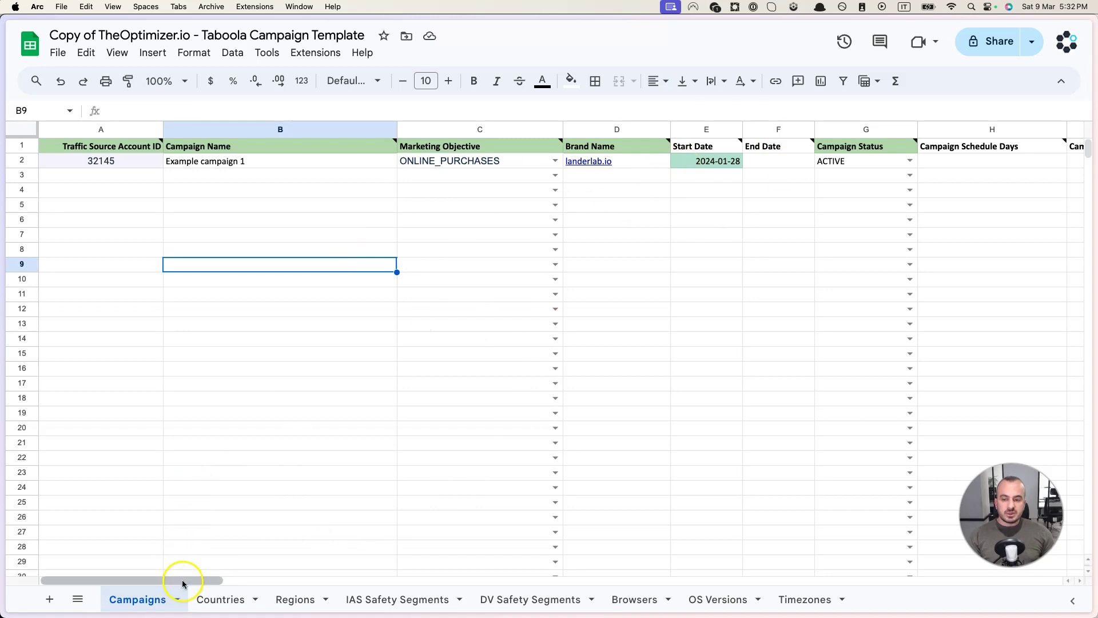
{"action": "left_click_drag", "start_coordinate": [182, 582], "coordinate": [207, 583]}
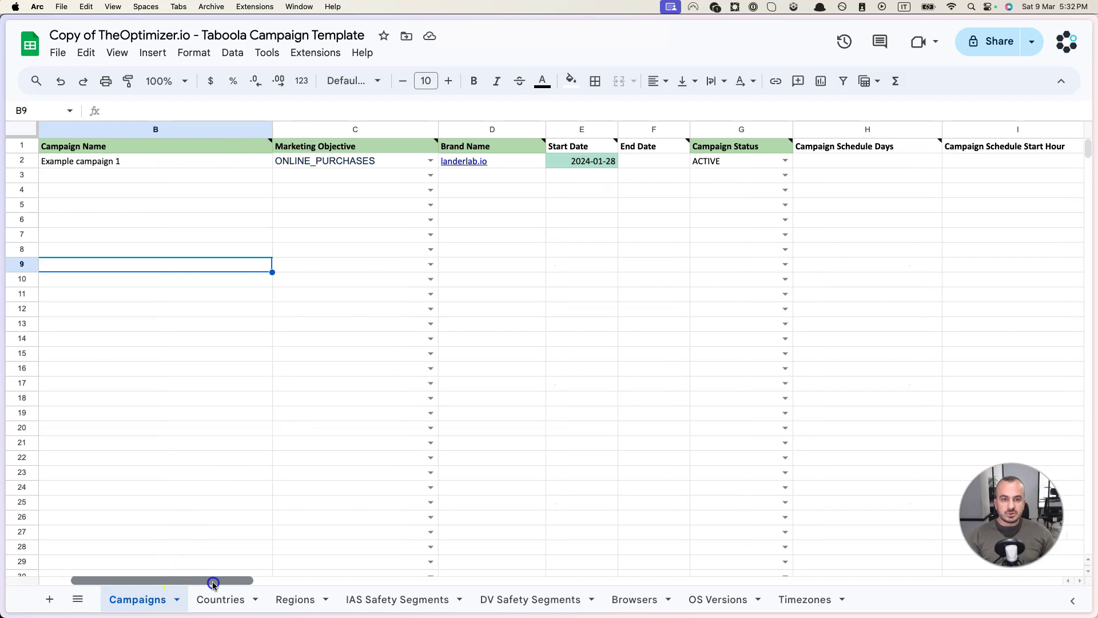
{"action": "left_click_drag", "start_coordinate": [212, 583], "coordinate": [252, 582]}
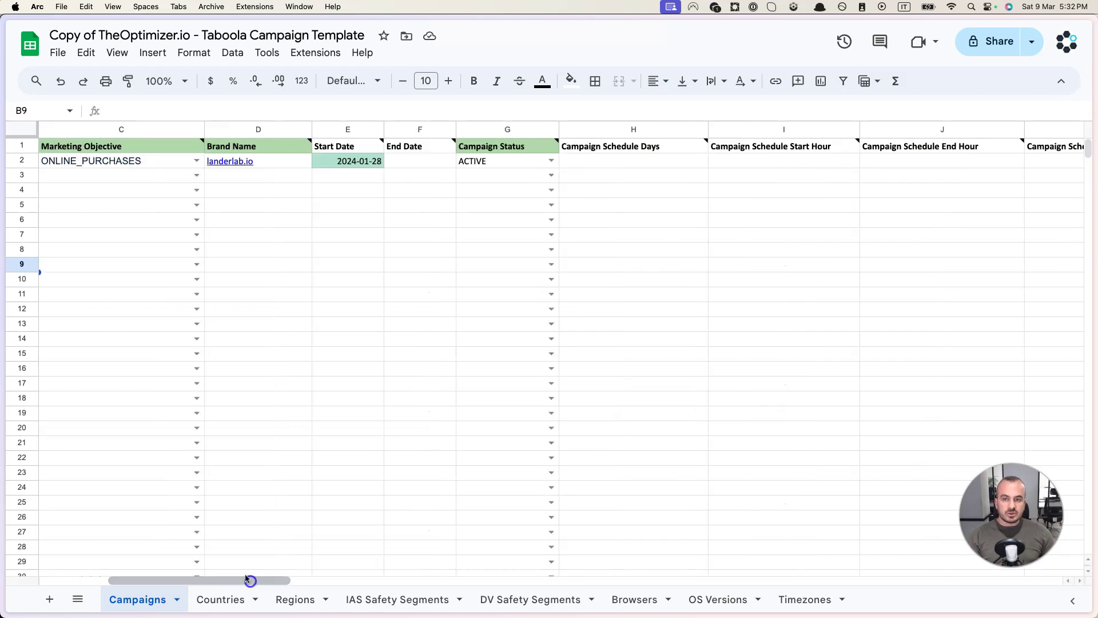
{"action": "mouse_move", "coordinate": [277, 151]}
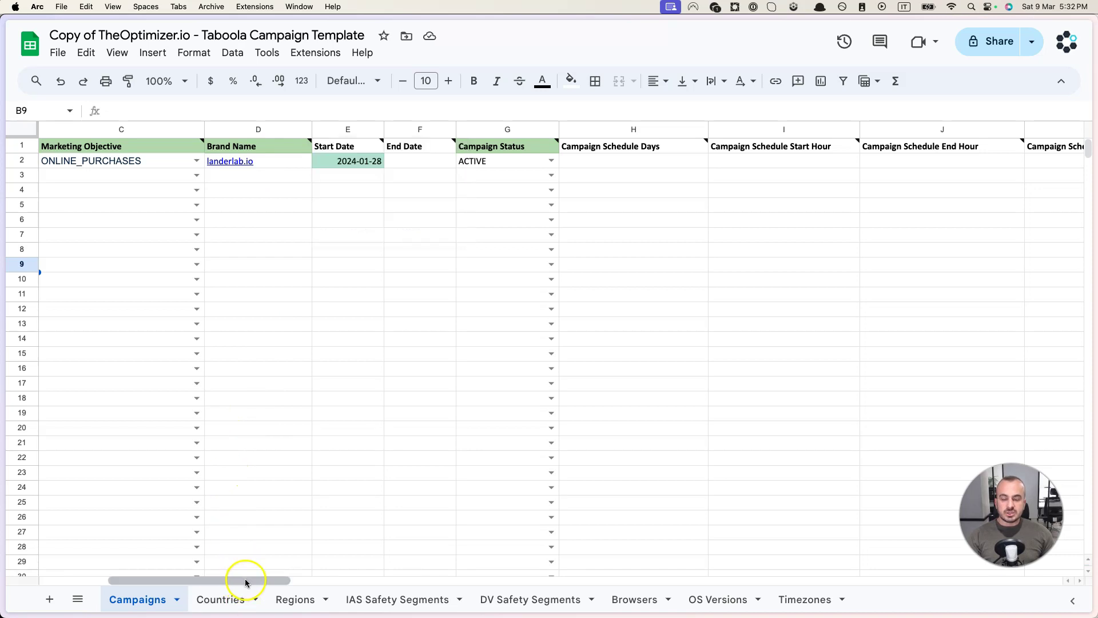
{"action": "left_click_drag", "start_coordinate": [246, 581], "coordinate": [277, 581]}
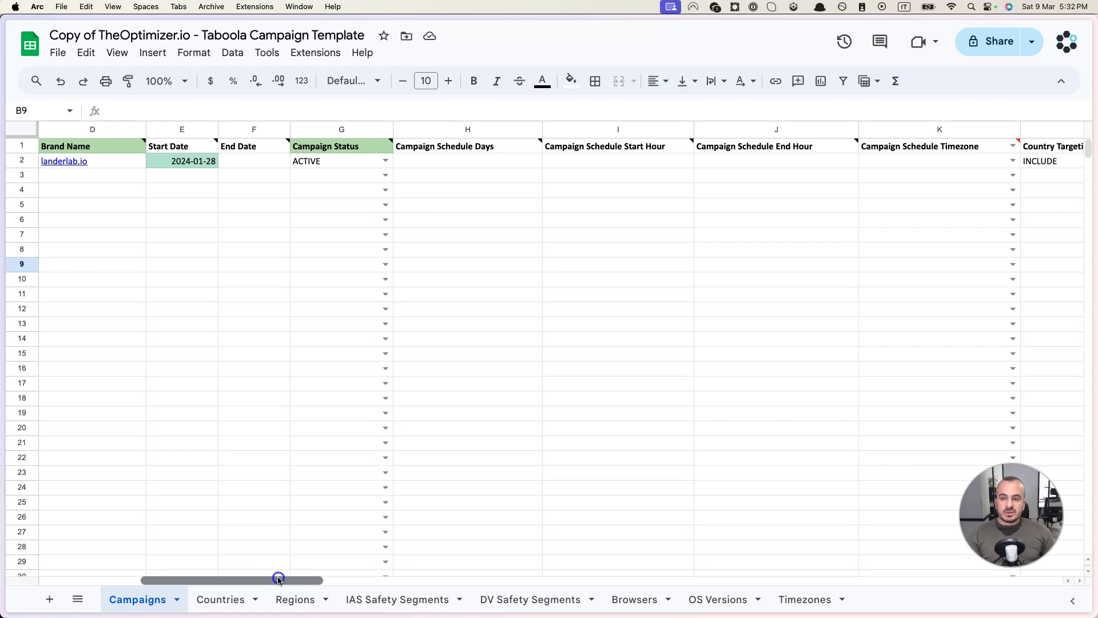
{"action": "left_click_drag", "start_coordinate": [278, 579], "coordinate": [394, 571]}
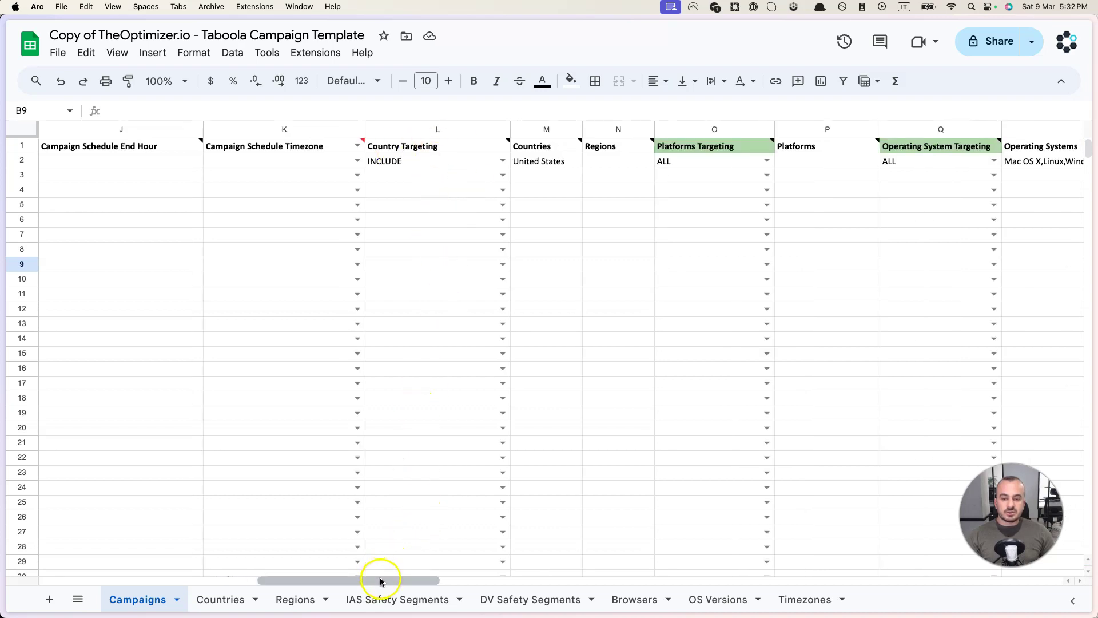
{"action": "left_click_drag", "start_coordinate": [386, 580], "coordinate": [595, 579]}
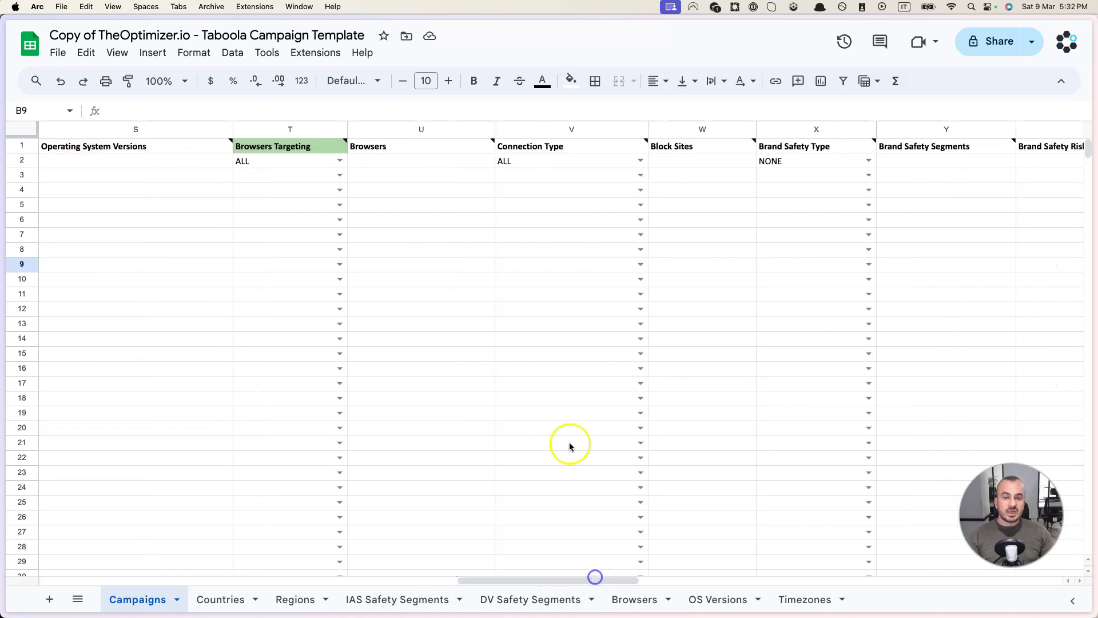
{"action": "left_click", "coordinate": [584, 160]}
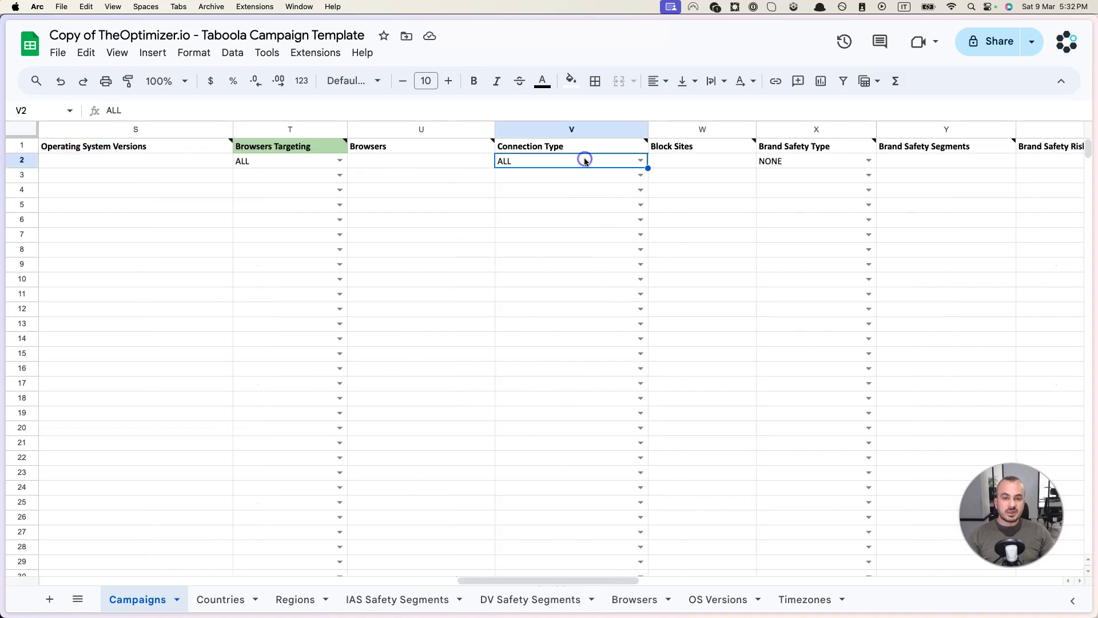
{"action": "left_click", "coordinate": [628, 160]}
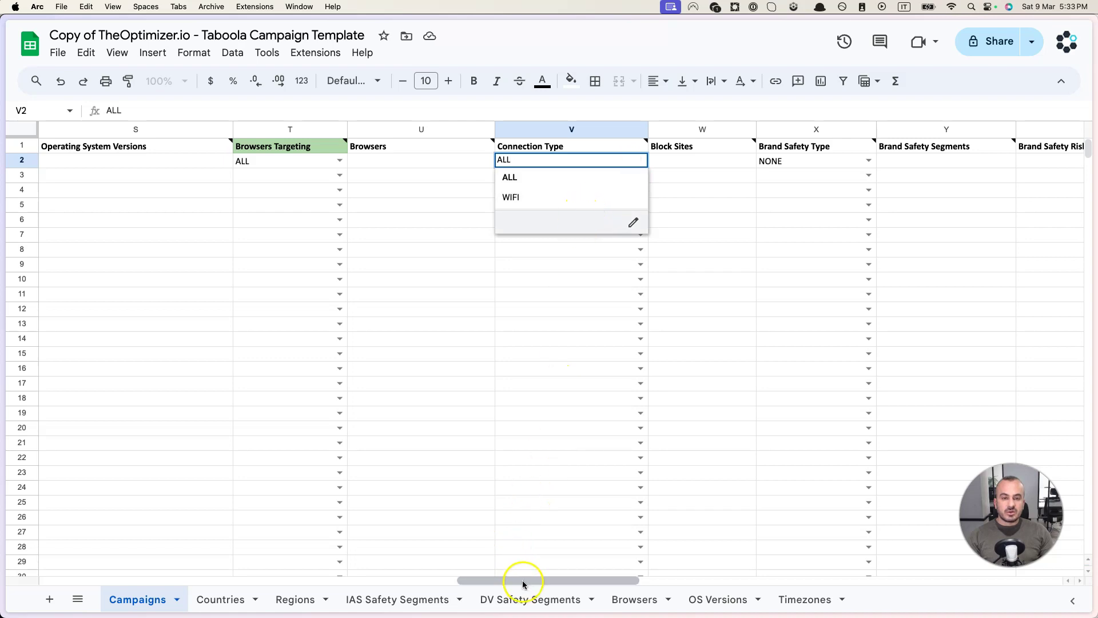
{"action": "left_click_drag", "start_coordinate": [523, 580], "coordinate": [554, 580]}
Step: Paste the eight widget IDs from clipboard history into the first campaign's Block Sites cell
{"action": "left_click", "coordinate": [483, 434]}
{"action": "left_click", "coordinate": [494, 161]}
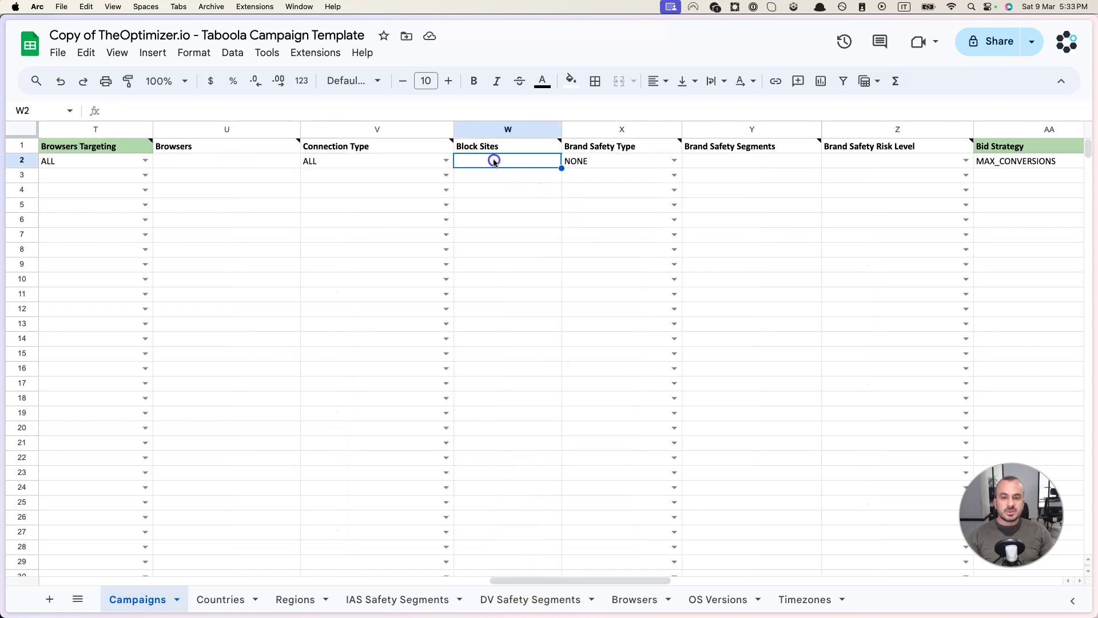
{"action": "double_click", "coordinate": [493, 162]}
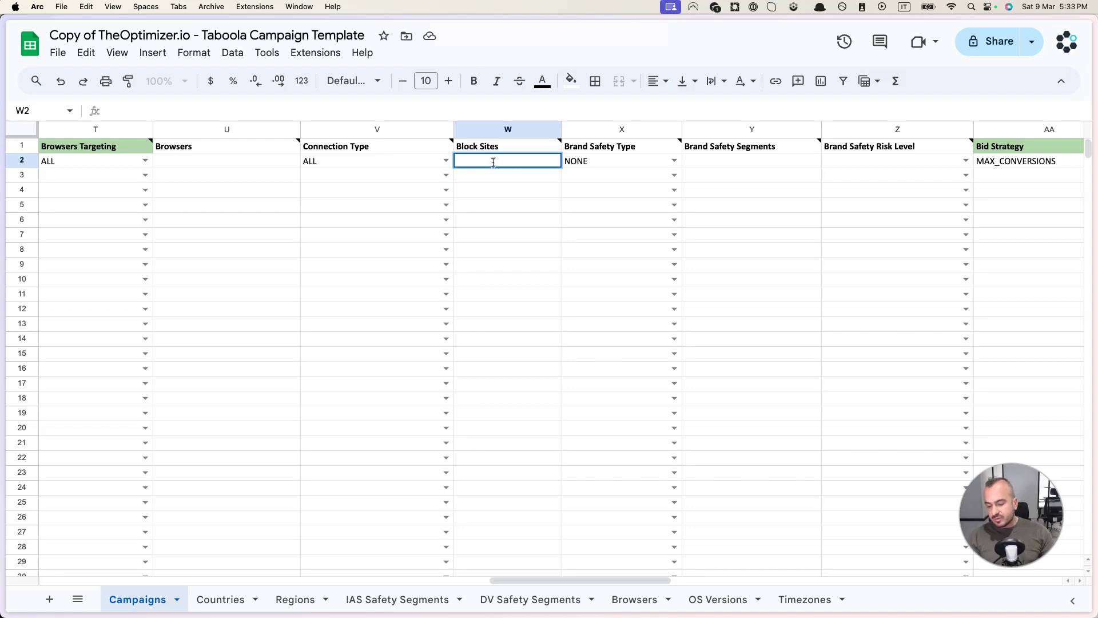
{"action": "key", "text": "super+alt+c"}
{"action": "key", "text": "Down"}
{"action": "key", "text": "Down"}
{"action": "key", "text": "Down"}
{"action": "key", "text": "Down"}
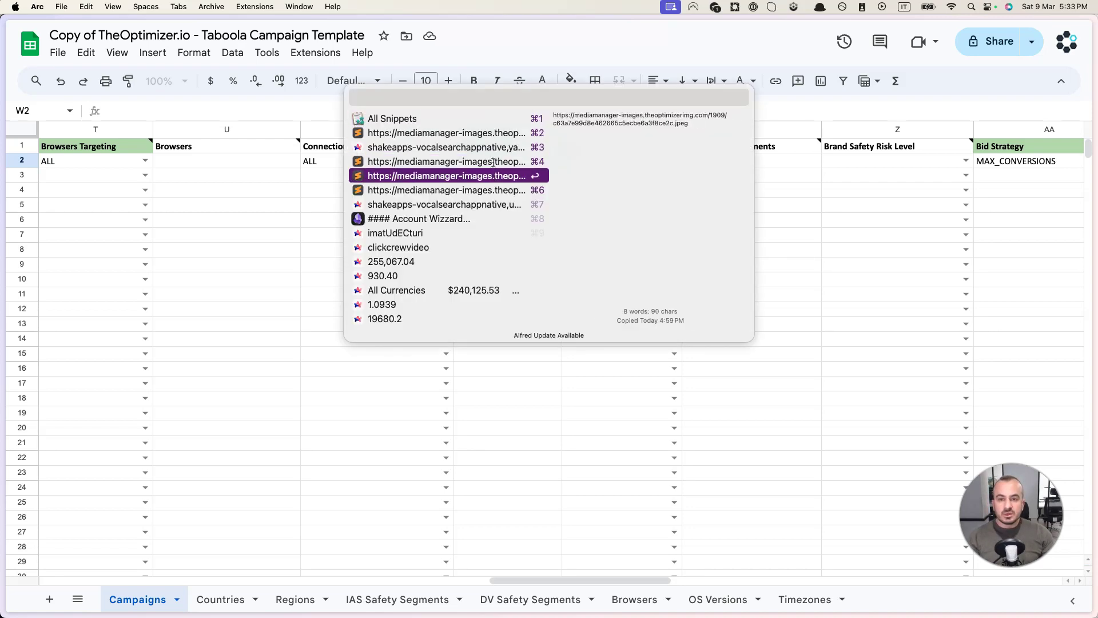
{"action": "key", "text": "Up"}
{"action": "key", "text": "Up"}
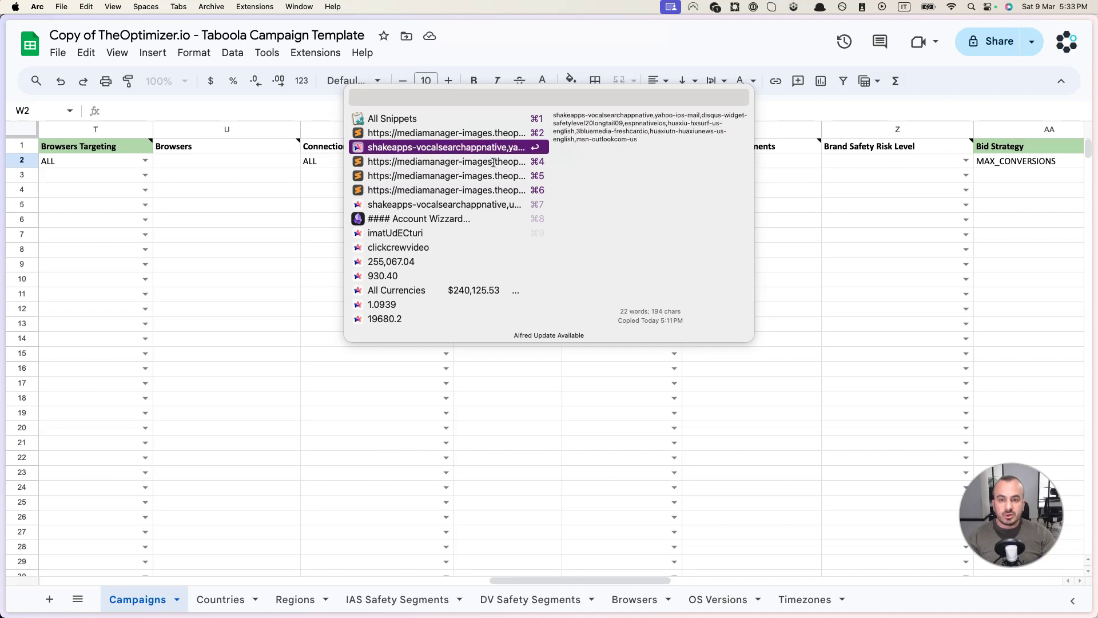
{"action": "key", "text": "Return"}
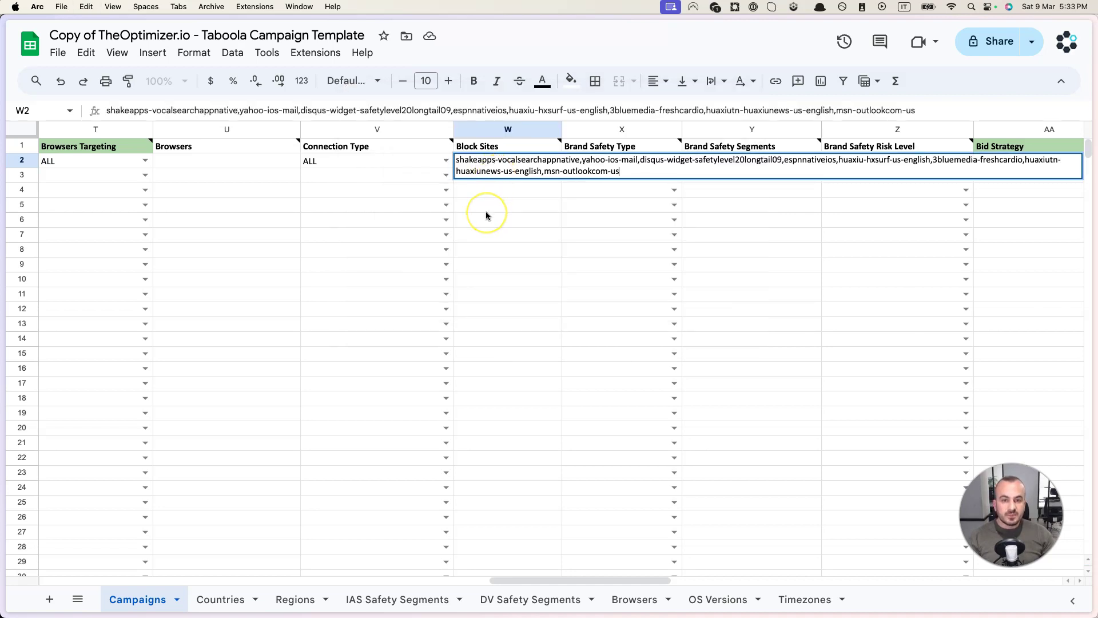
{"action": "key", "text": "Return"}
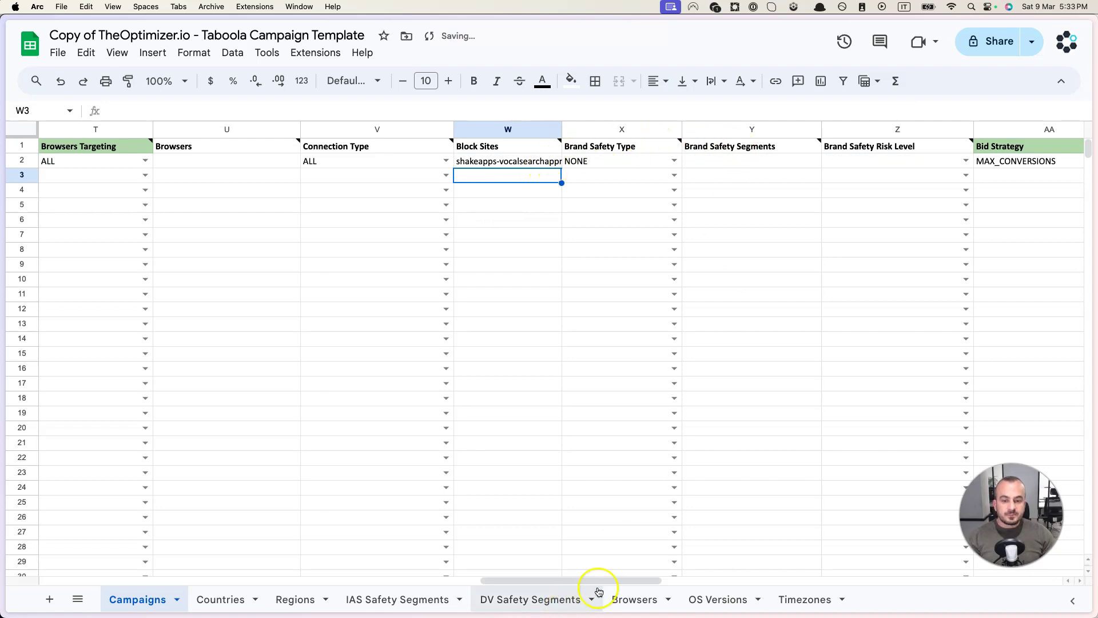
{"action": "left_click_drag", "start_coordinate": [595, 577], "coordinate": [676, 579]}
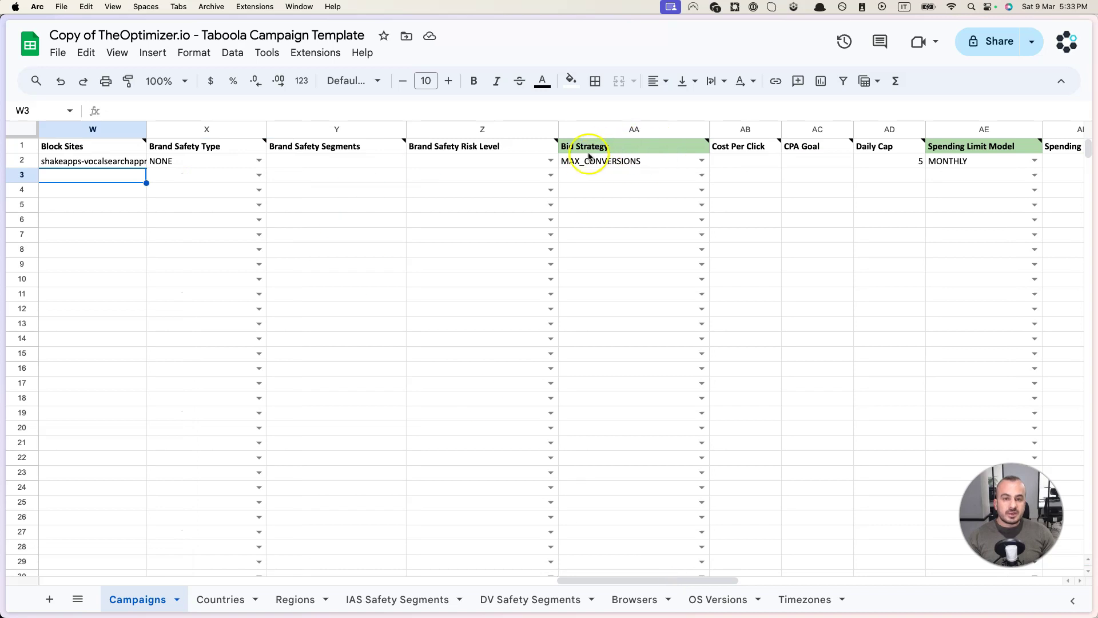
Step: Keep MAX_CONVERSIONS as the first campaign's bid strategy
{"action": "left_click", "coordinate": [641, 162]}
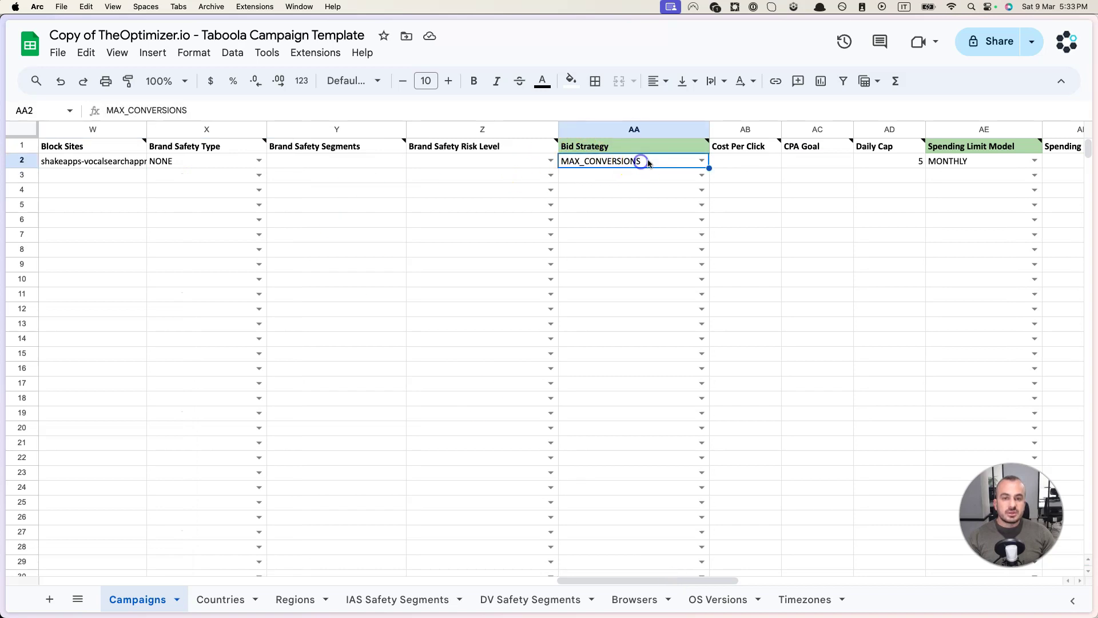
{"action": "left_click", "coordinate": [711, 161]}
{"action": "left_click", "coordinate": [702, 161]}
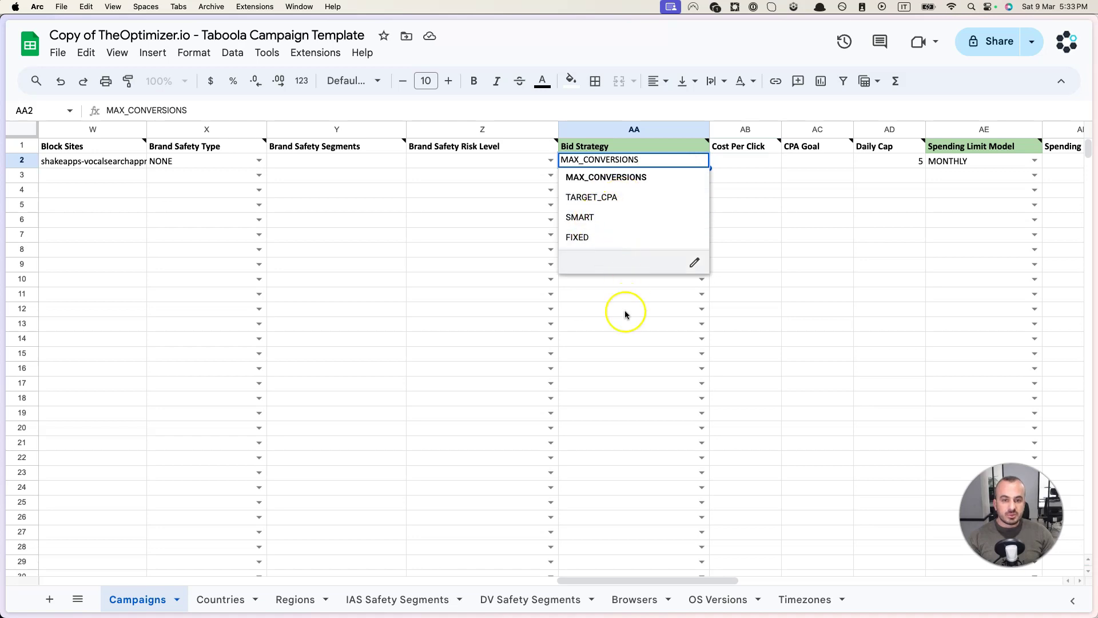
{"action": "left_click", "coordinate": [744, 176]}
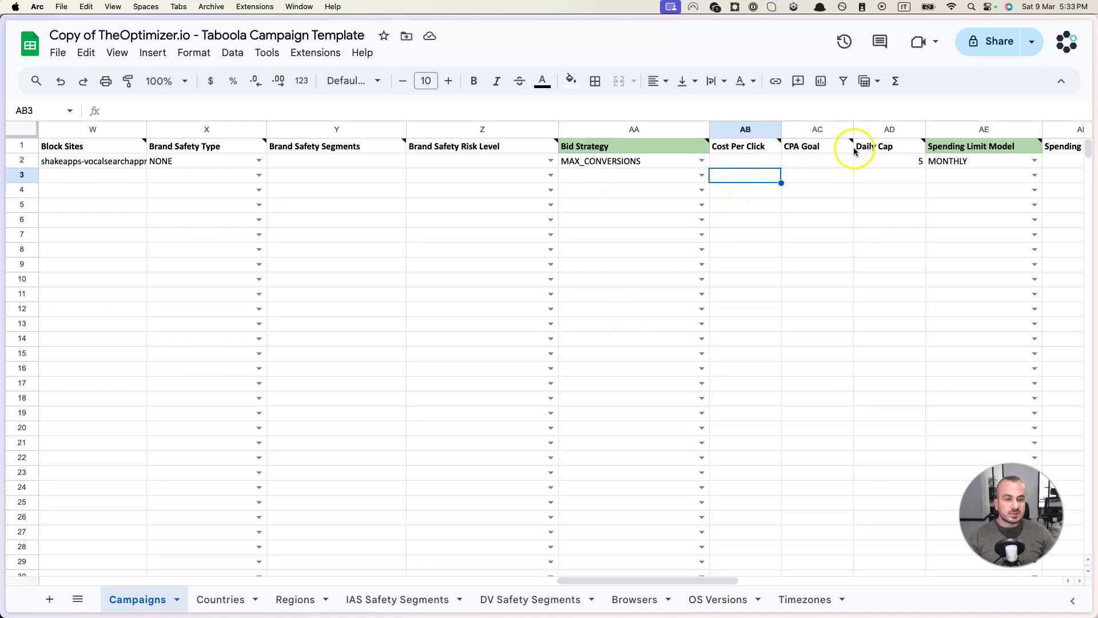
{"action": "left_click_drag", "start_coordinate": [707, 578], "coordinate": [879, 572]}
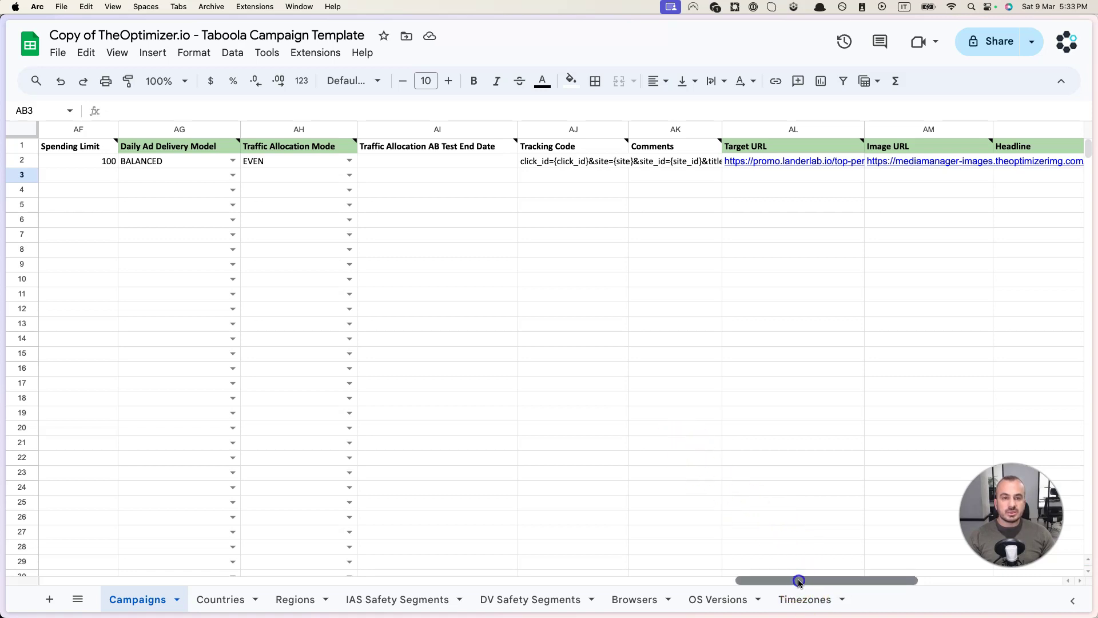
{"action": "left_click_drag", "start_coordinate": [799, 581], "coordinate": [877, 566]}
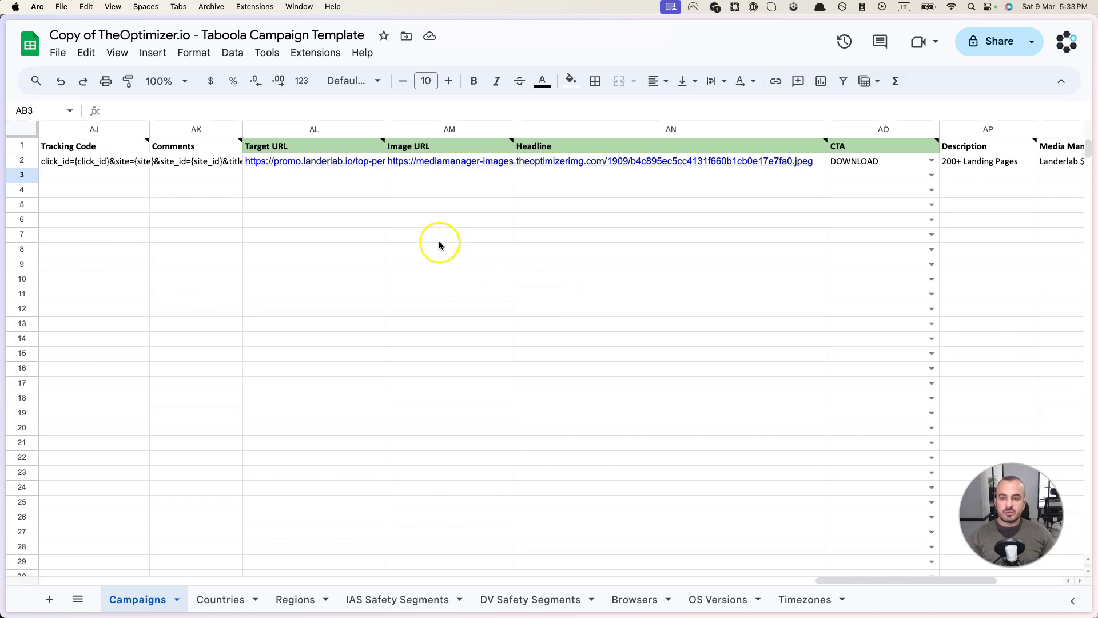
{"action": "left_click", "coordinate": [415, 285]}
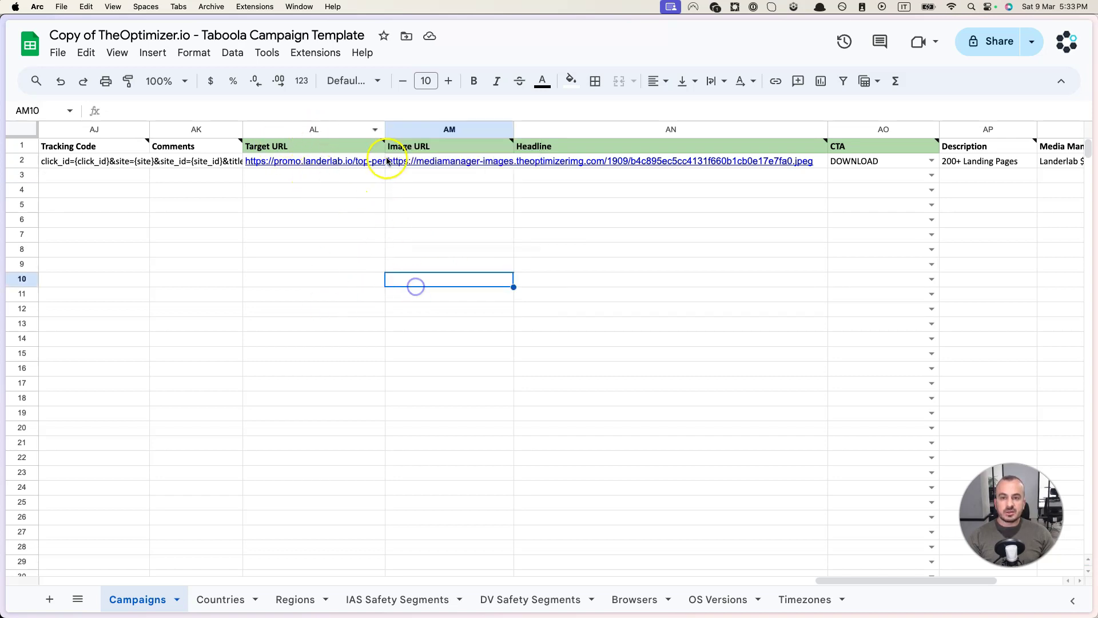
{"action": "left_click", "coordinate": [600, 269]}
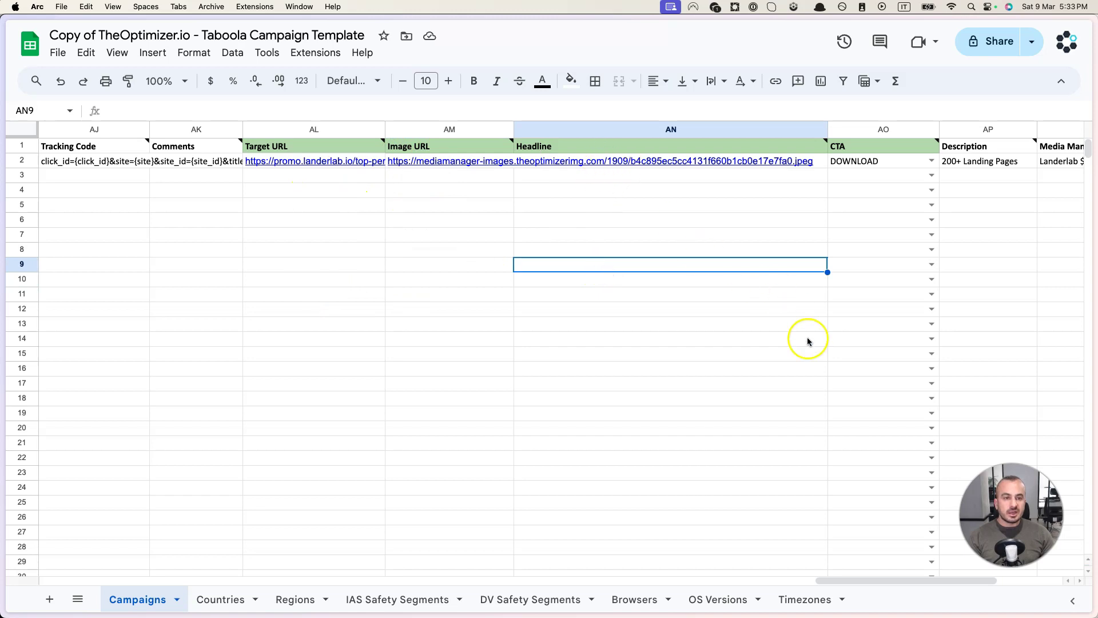
{"action": "left_click", "coordinate": [928, 161]}
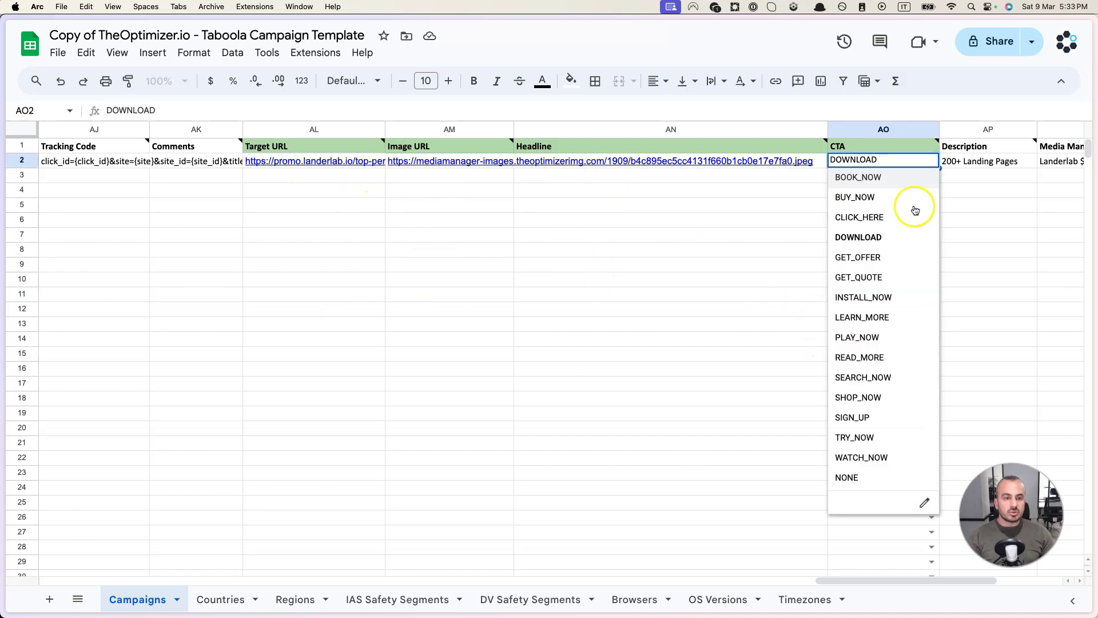
{"action": "left_click", "coordinate": [739, 251]}
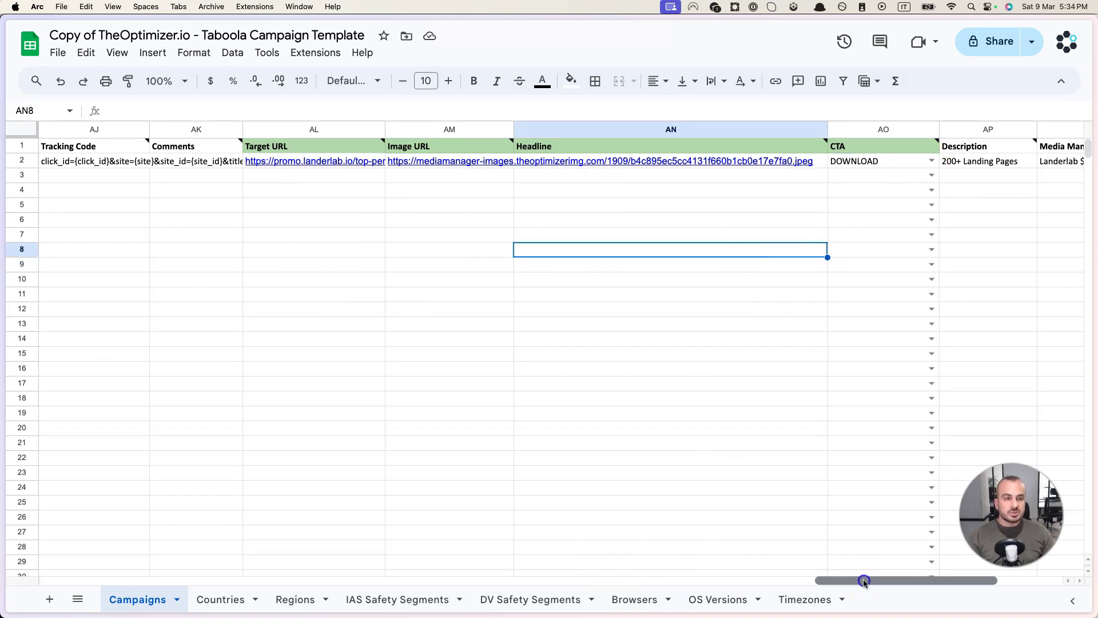
{"action": "mouse_move", "coordinate": [860, 581]}
{"action": "left_mouse_down"}
{"action": "mouse_move", "coordinate": [885, 581]}
{"action": "mouse_move", "coordinate": [852, 583]}
{"action": "left_mouse_up"}
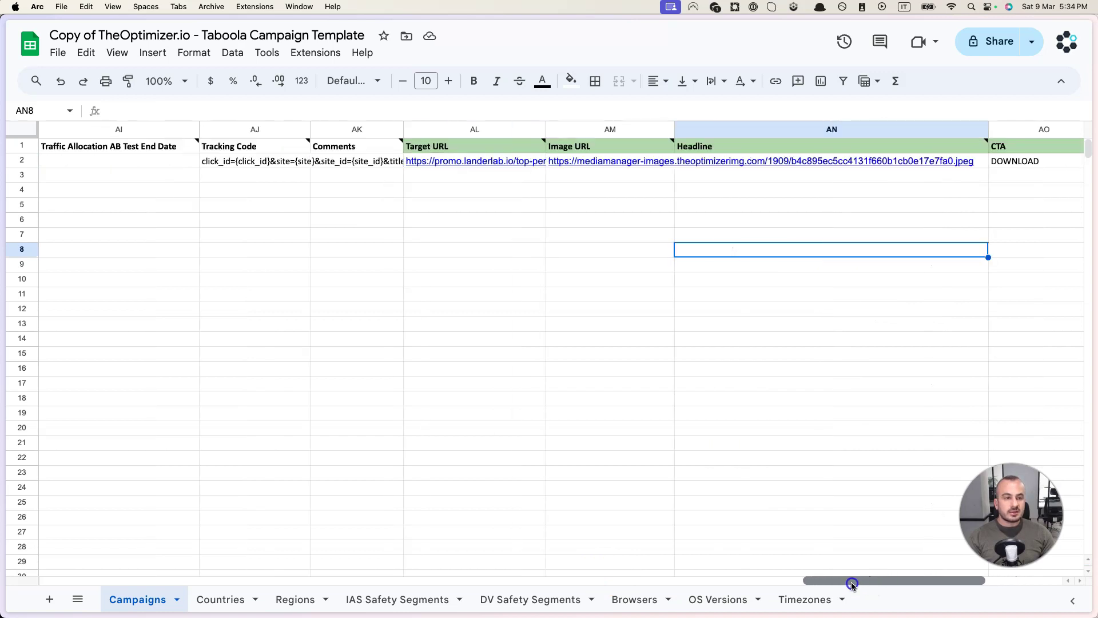
{"action": "left_click", "coordinate": [628, 337]}
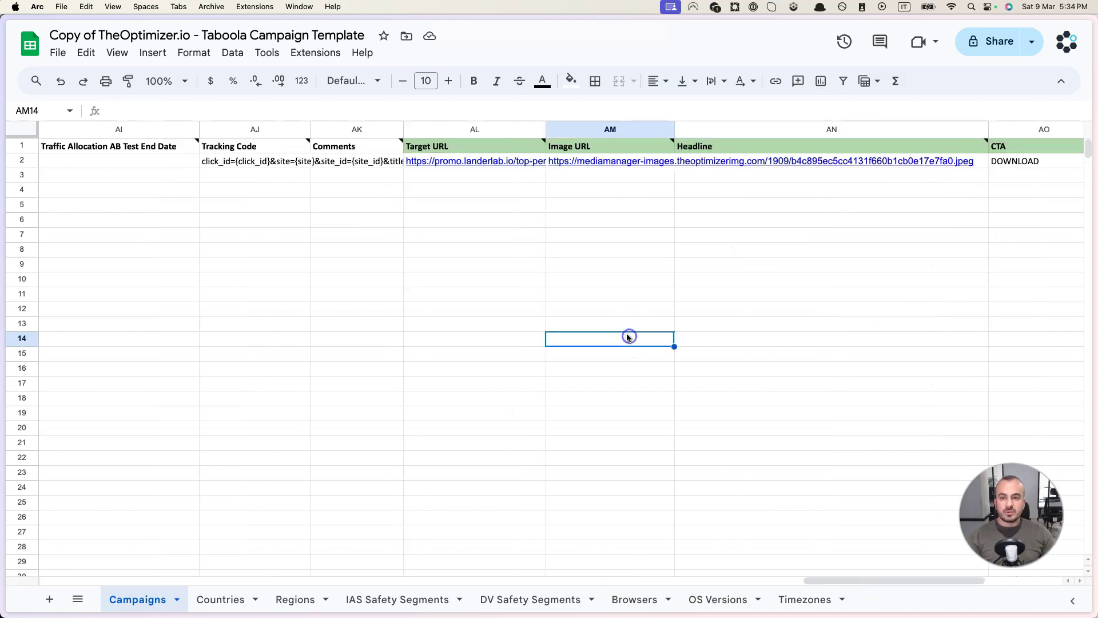
{"action": "left_click", "coordinate": [477, 216]}
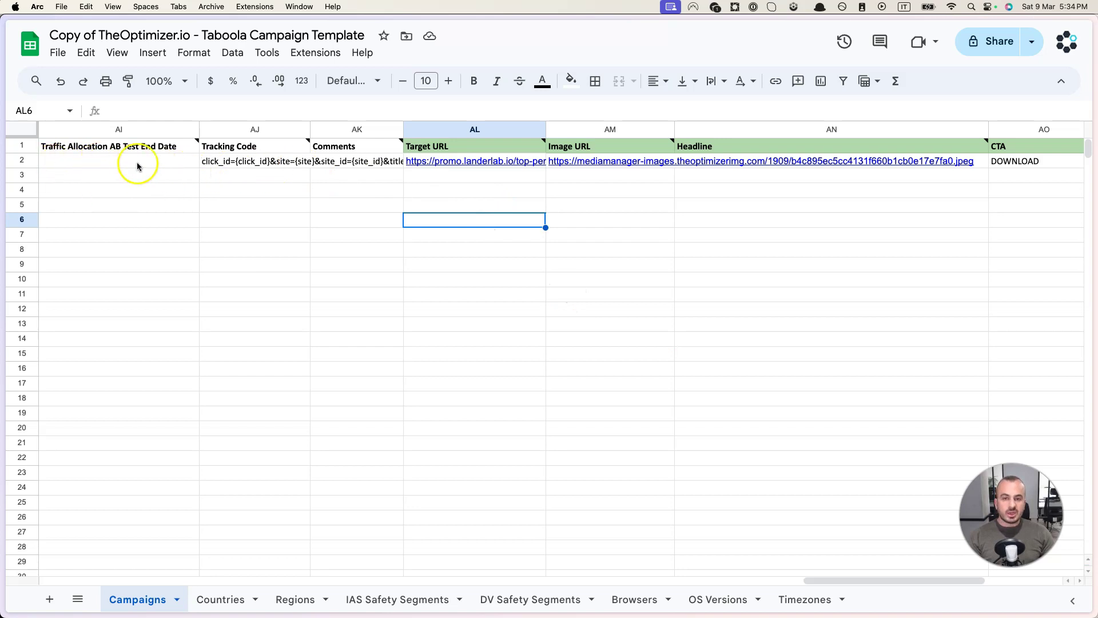
{"action": "left_click", "coordinate": [613, 324]}
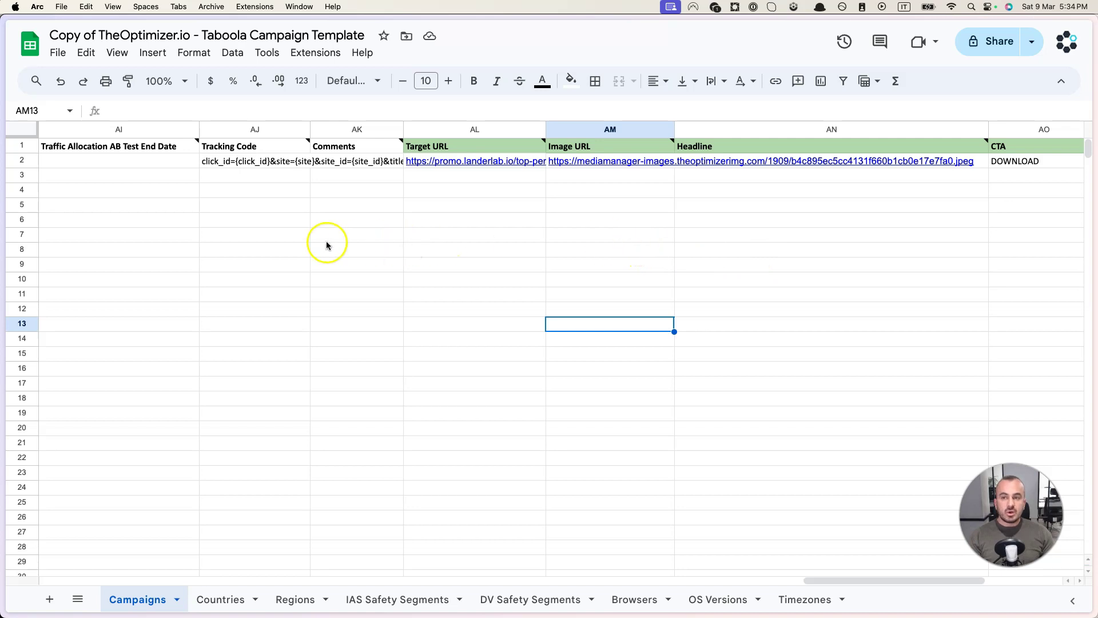
Step: Copy the row 2 example campaign and paste it into rows 3, 4, 5, 6 and 7
{"action": "left_click", "coordinate": [18, 161]}
{"action": "key", "text": "super+c"}
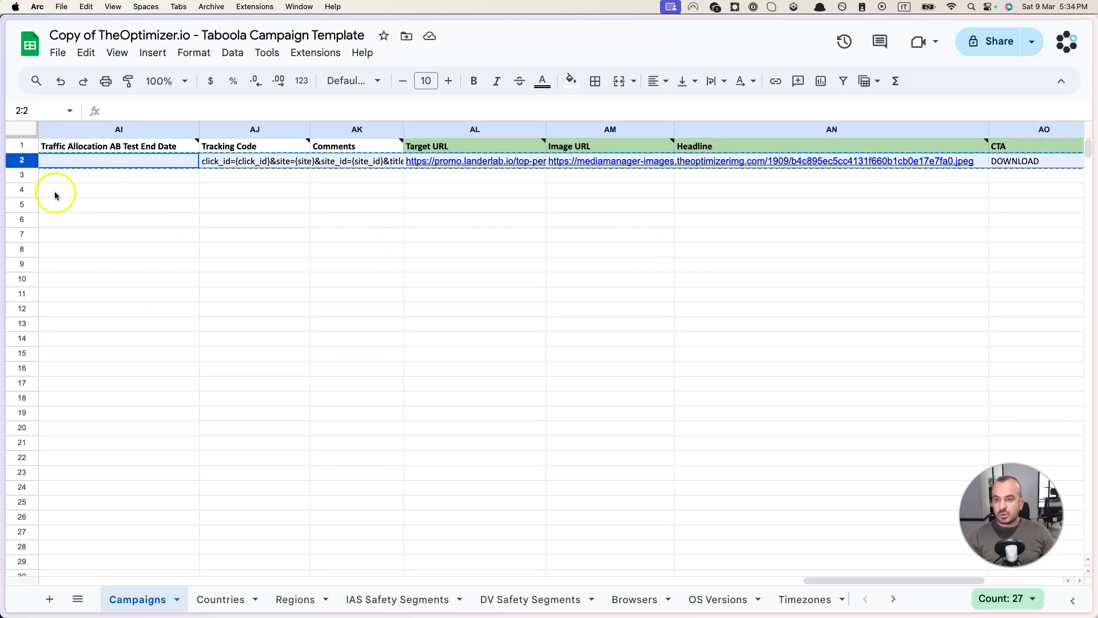
{"action": "left_click_drag", "start_coordinate": [811, 582], "coordinate": [86, 251]}
{"action": "left_click", "coordinate": [72, 182]}
{"action": "key", "text": "super+v"}
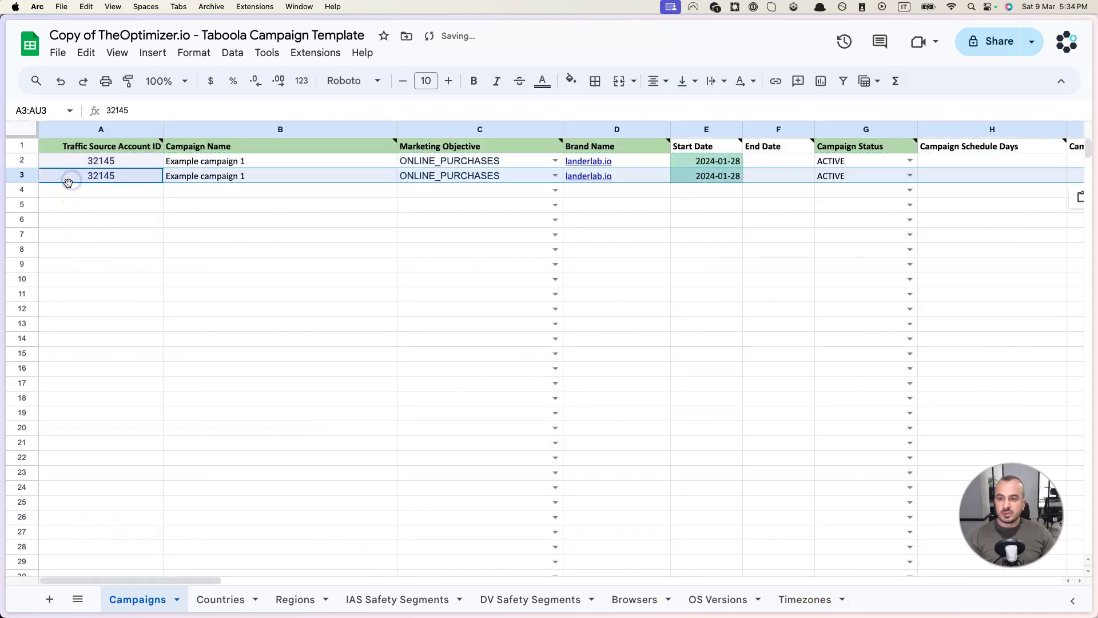
{"action": "left_click", "coordinate": [67, 190]}
{"action": "key", "text": "super+v"}
{"action": "left_click", "coordinate": [67, 205]}
{"action": "key", "text": "super+v"}
{"action": "left_click", "coordinate": [66, 220]}
{"action": "key", "text": "super+v"}
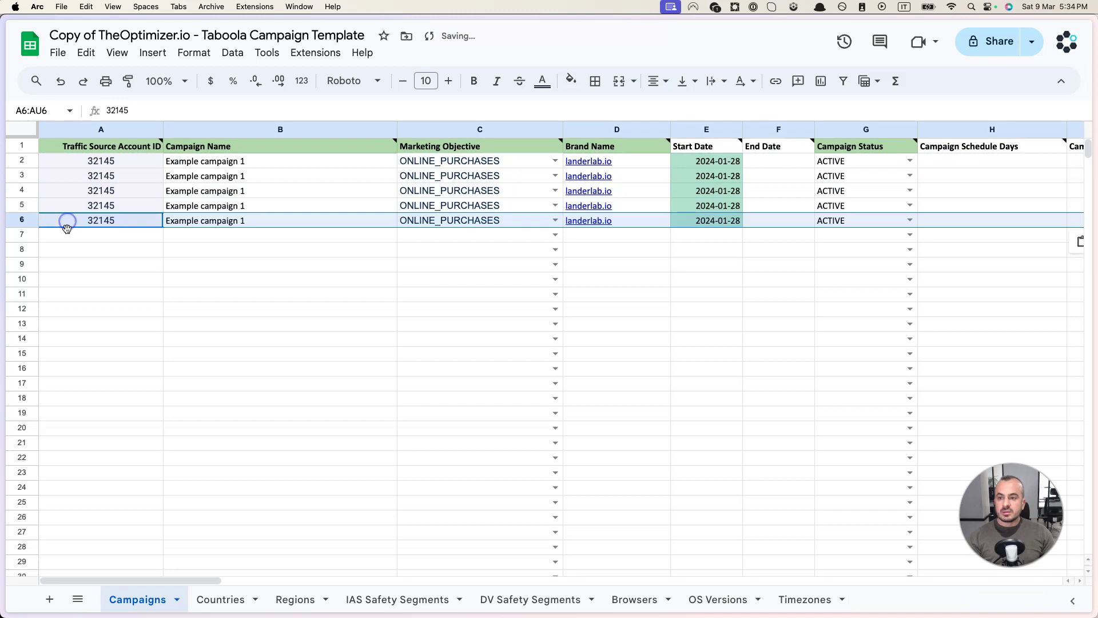
{"action": "left_click", "coordinate": [66, 235]}
{"action": "key", "text": "super+v"}
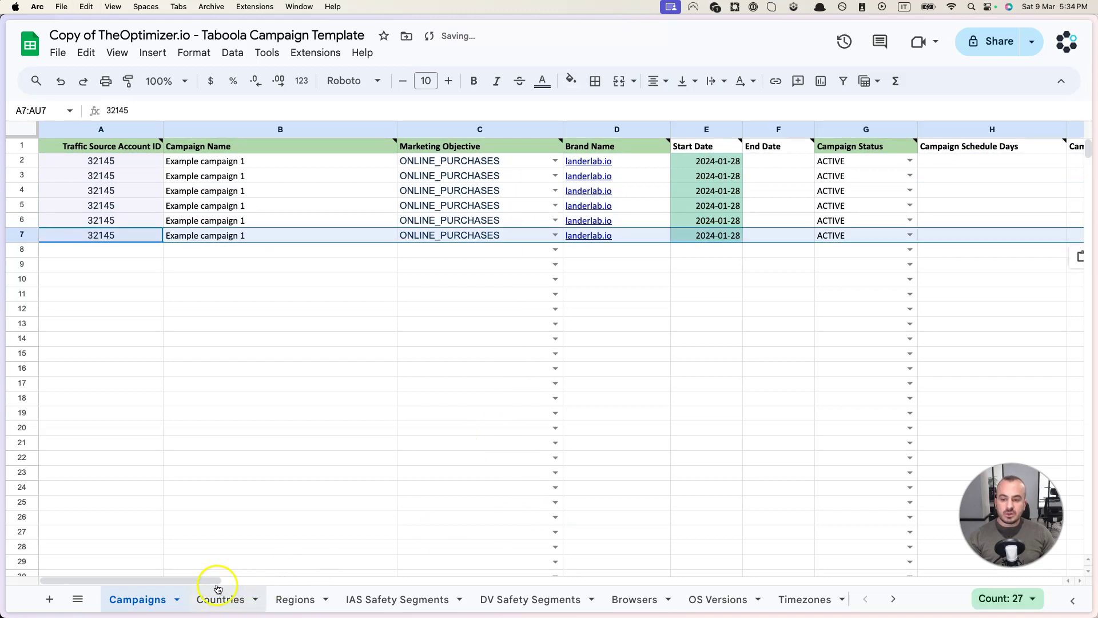
{"action": "left_click_drag", "start_coordinate": [215, 581], "coordinate": [988, 552]}
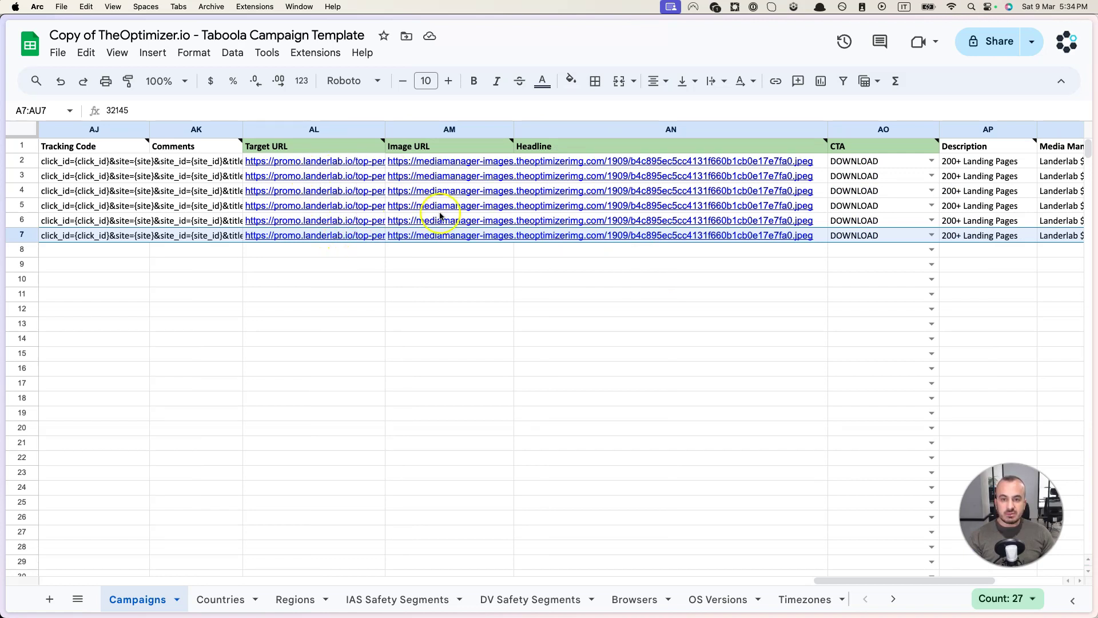
Step: Paste headline 1 to headline 4 into the Headline column starting at row 3
{"action": "mouse_move", "coordinate": [474, 180]}
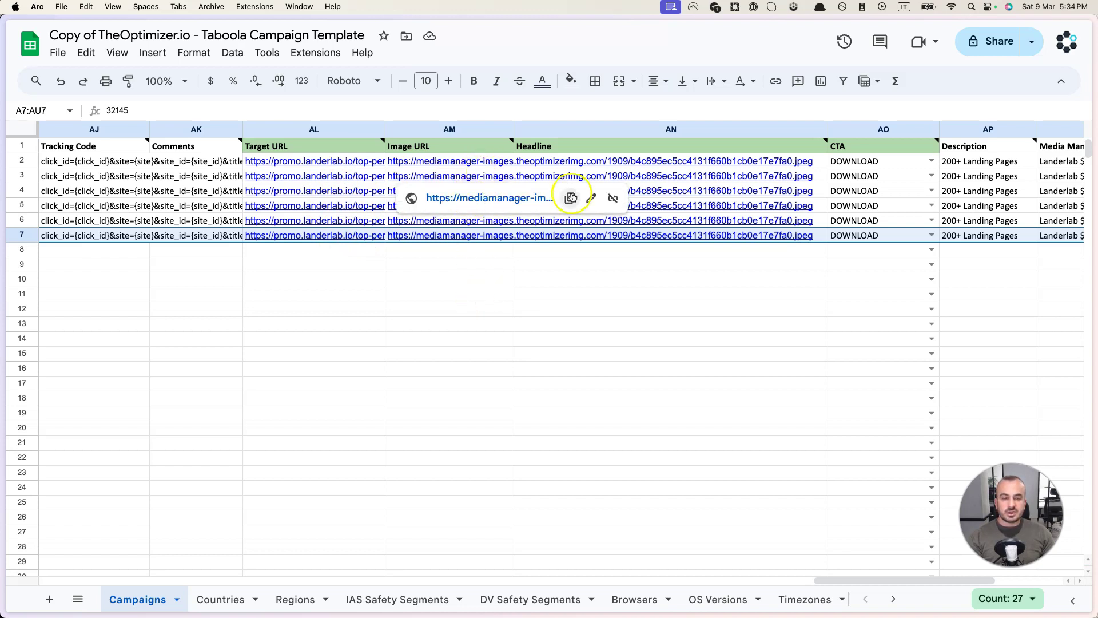
{"action": "double_click", "coordinate": [817, 177]}
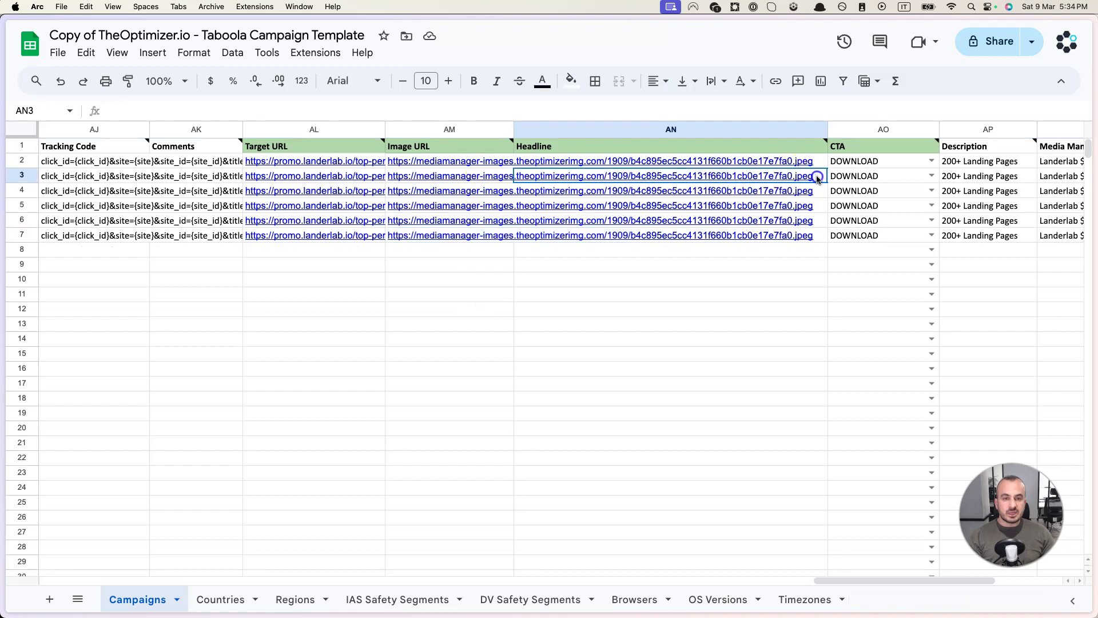
{"action": "key", "text": "super+v"}
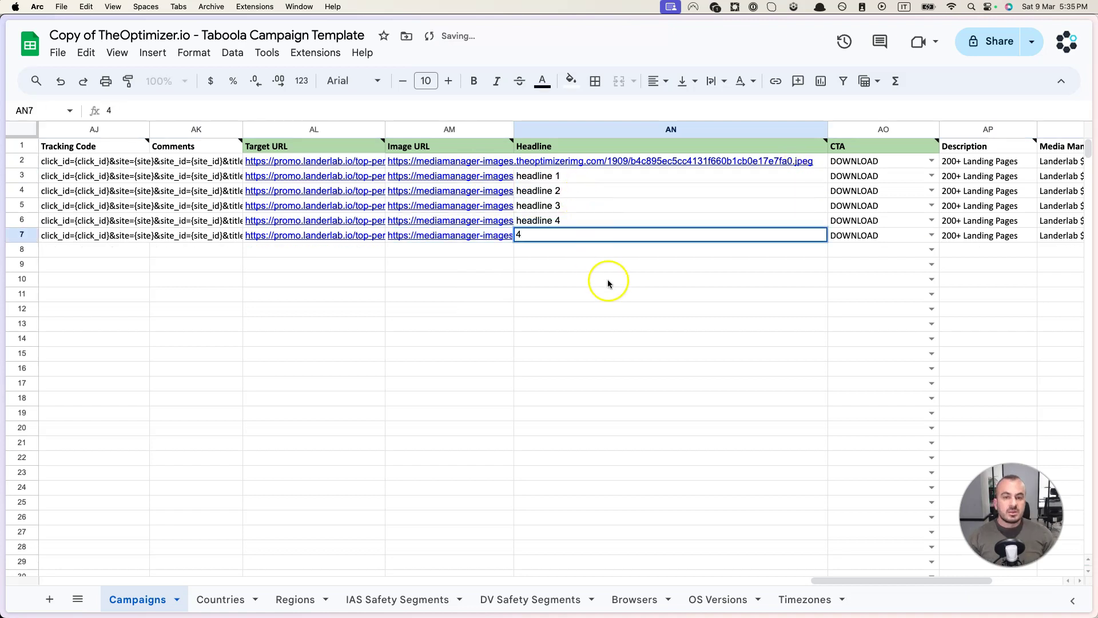
{"action": "left_click", "coordinate": [610, 292]}
{"action": "left_click", "coordinate": [583, 238]}
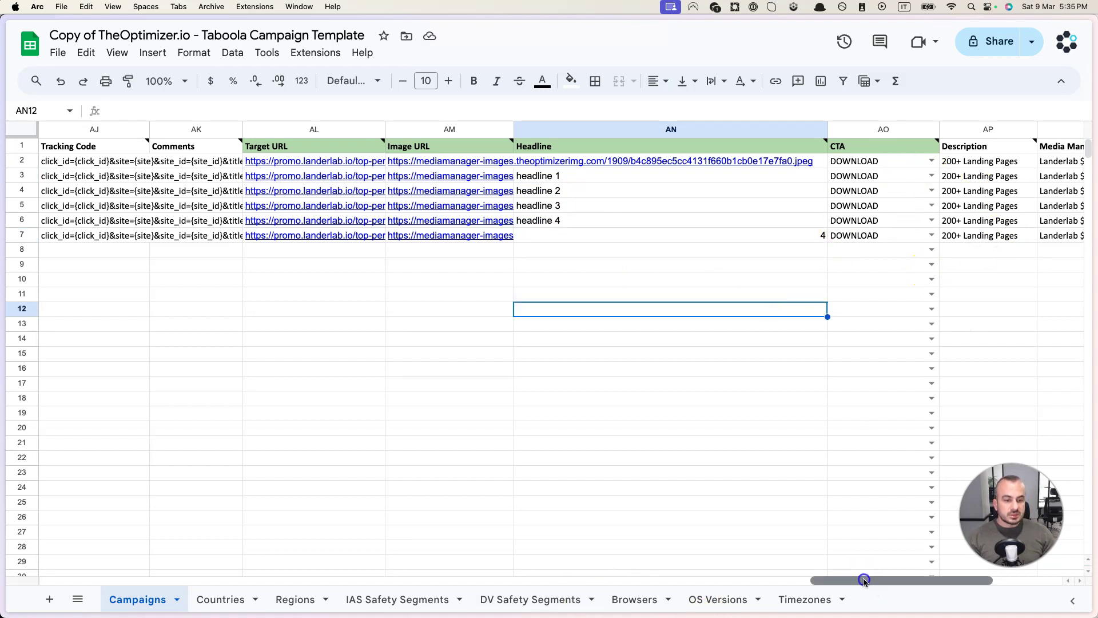
{"action": "left_click_drag", "start_coordinate": [864, 581], "coordinate": [34, 599]}
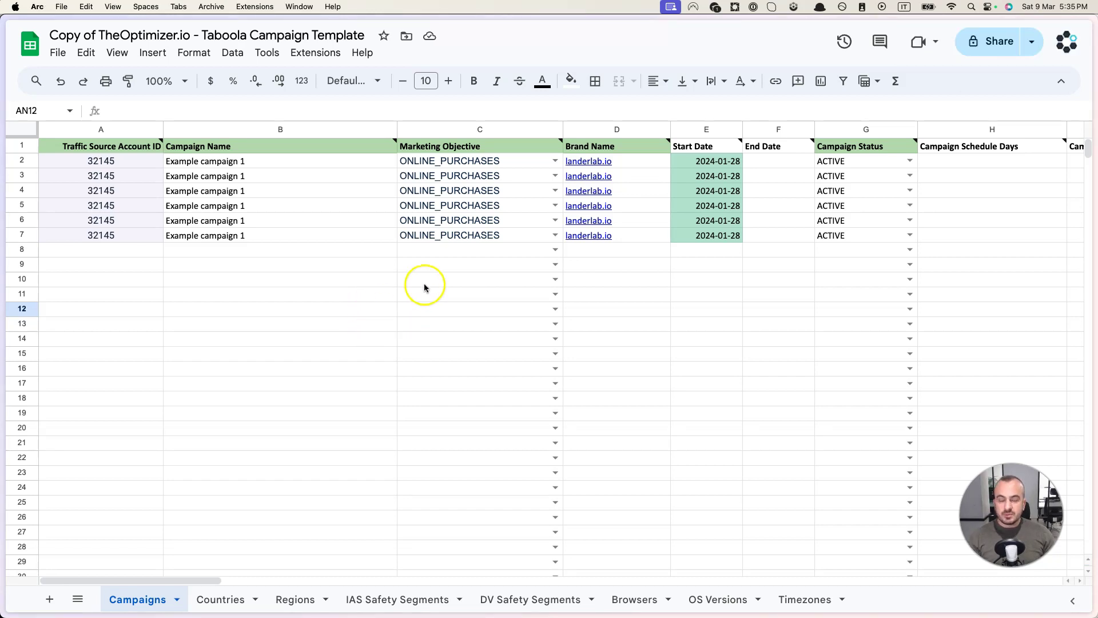
Step: Copy the campaign rows 2–8 and paste them as a second block starting at row 9
{"action": "left_click", "coordinate": [17, 162]}
{"action": "left_click", "coordinate": [22, 250], "text": "shift"}
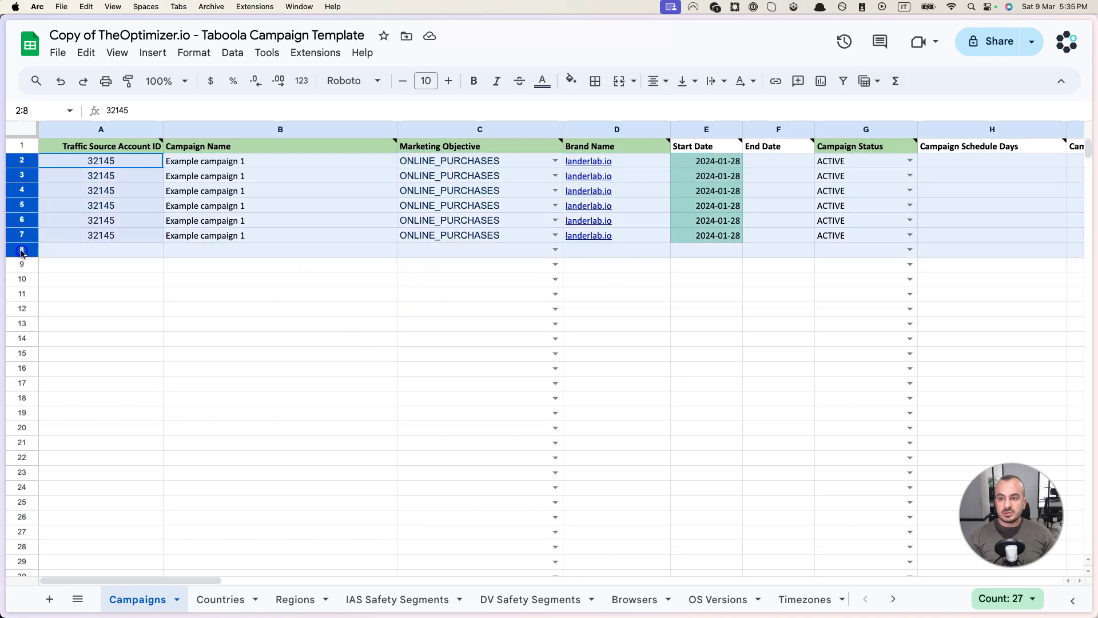
{"action": "key", "text": "super+c"}
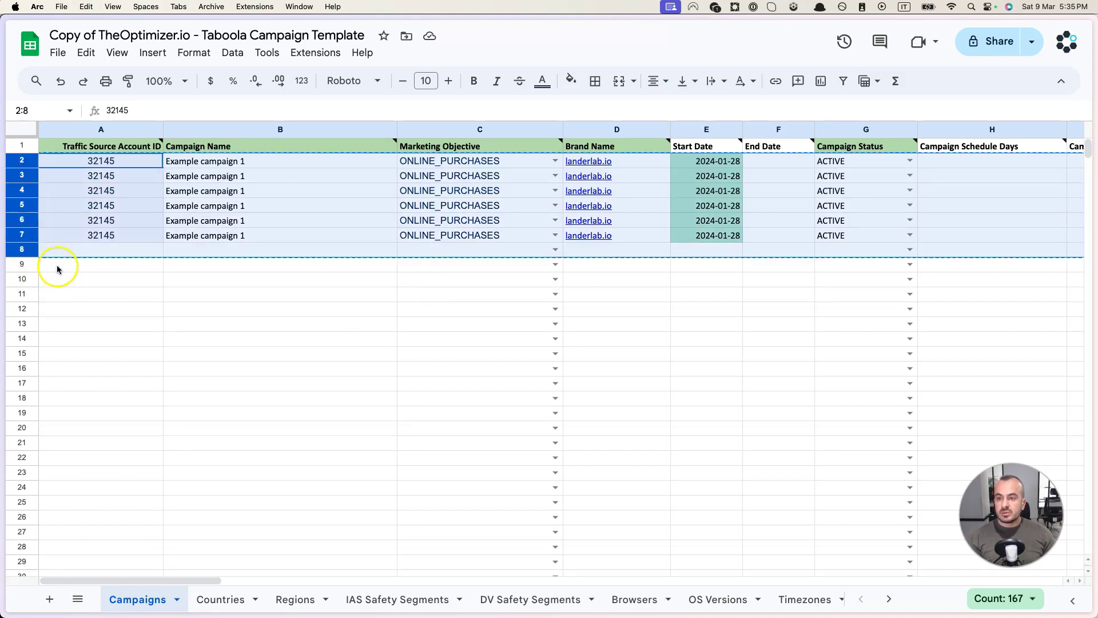
{"action": "left_click", "coordinate": [57, 266]}
{"action": "key", "text": "super+v"}
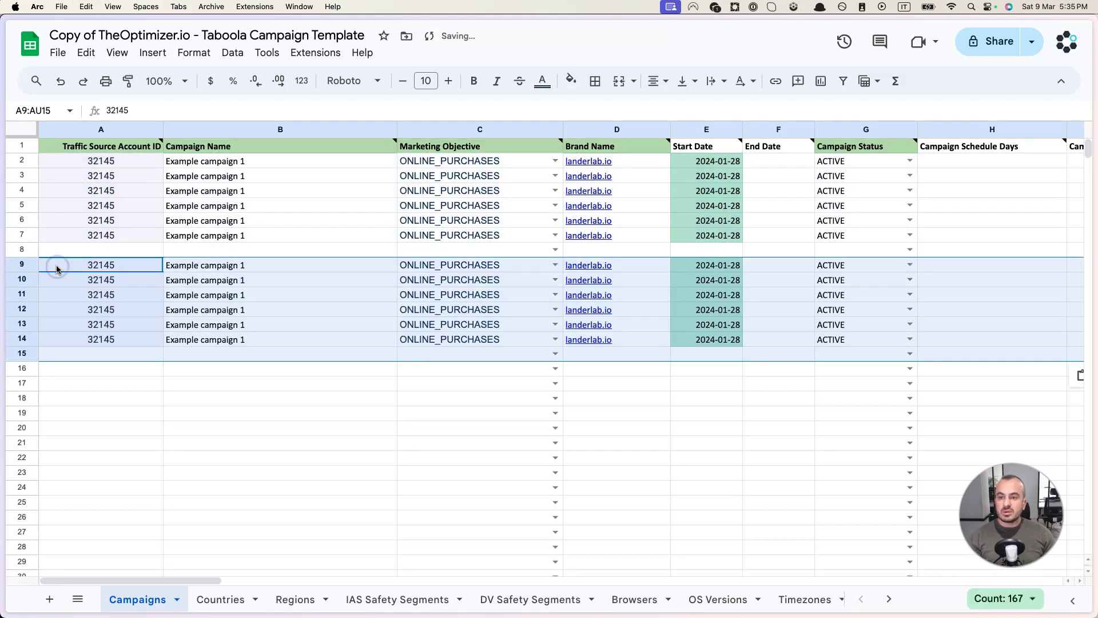
{"action": "left_click", "coordinate": [142, 411]}
Step: Scroll to the country column and begin editing row 10's country cell M10
{"action": "left_click_drag", "start_coordinate": [206, 579], "coordinate": [416, 570]}
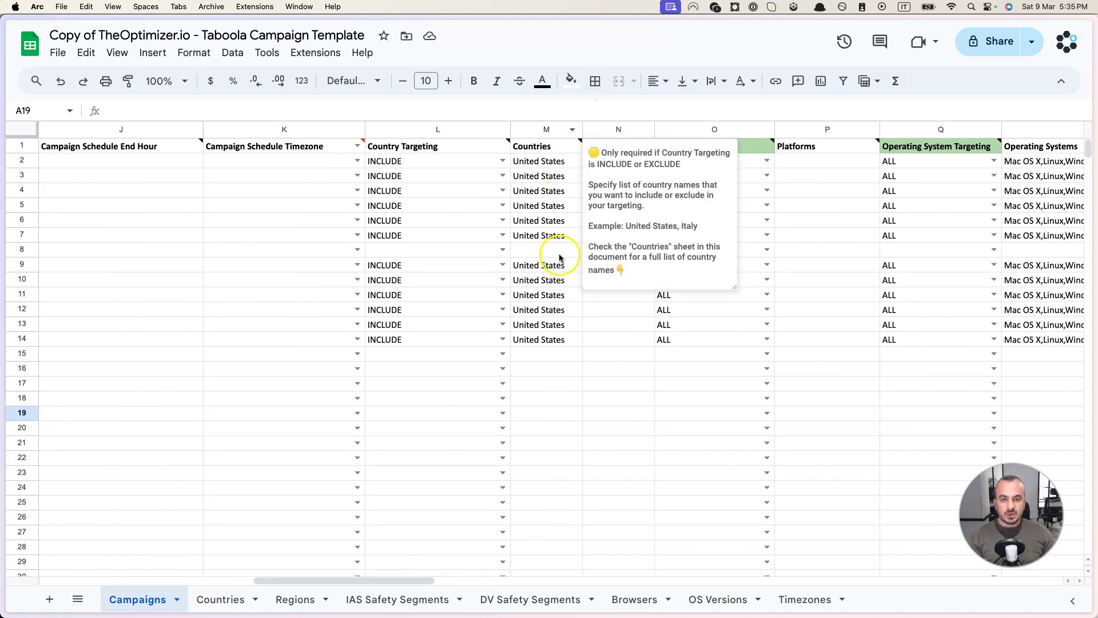
{"action": "left_click", "coordinate": [547, 283]}
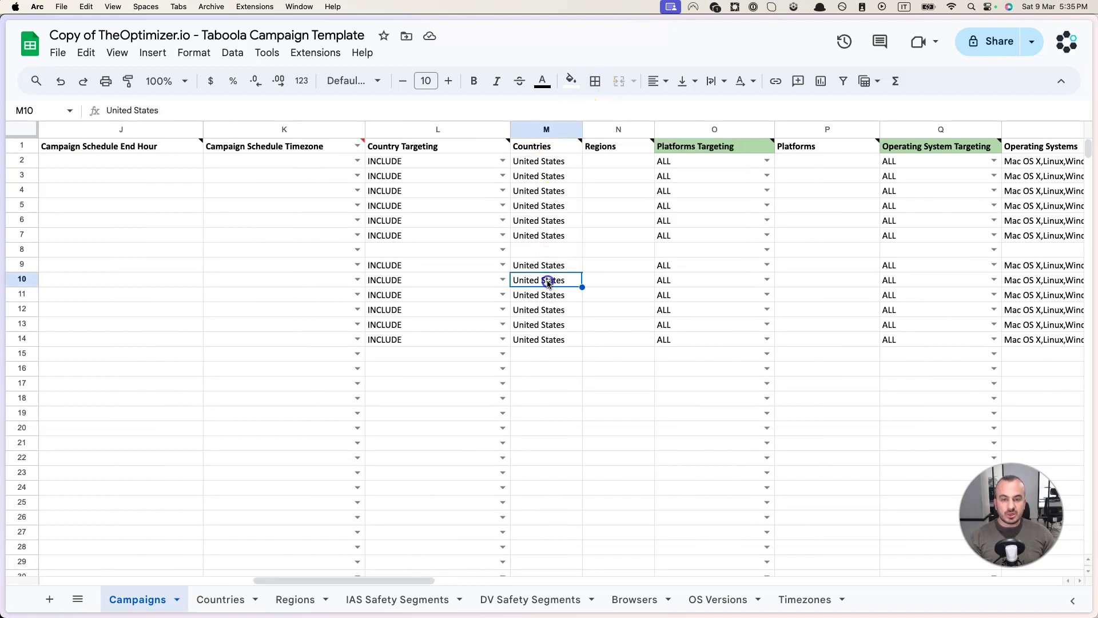
{"action": "double_click", "coordinate": [548, 282]}
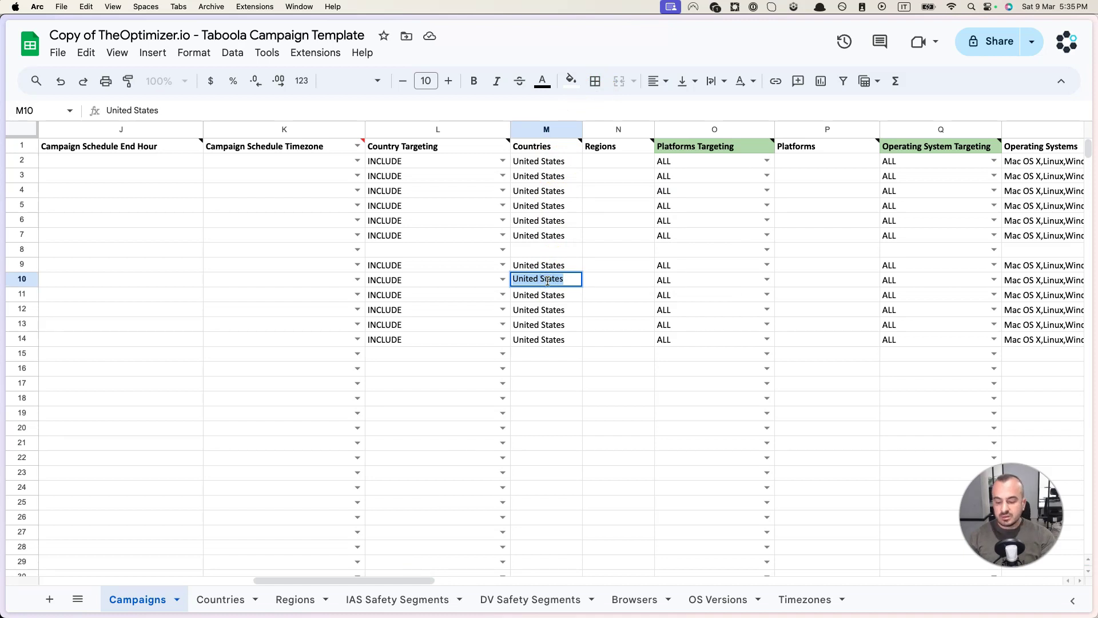
Step: Enter Australia in M10 and paste it into the country cells of rows 9–14
{"action": "type", "text": "Australia"}
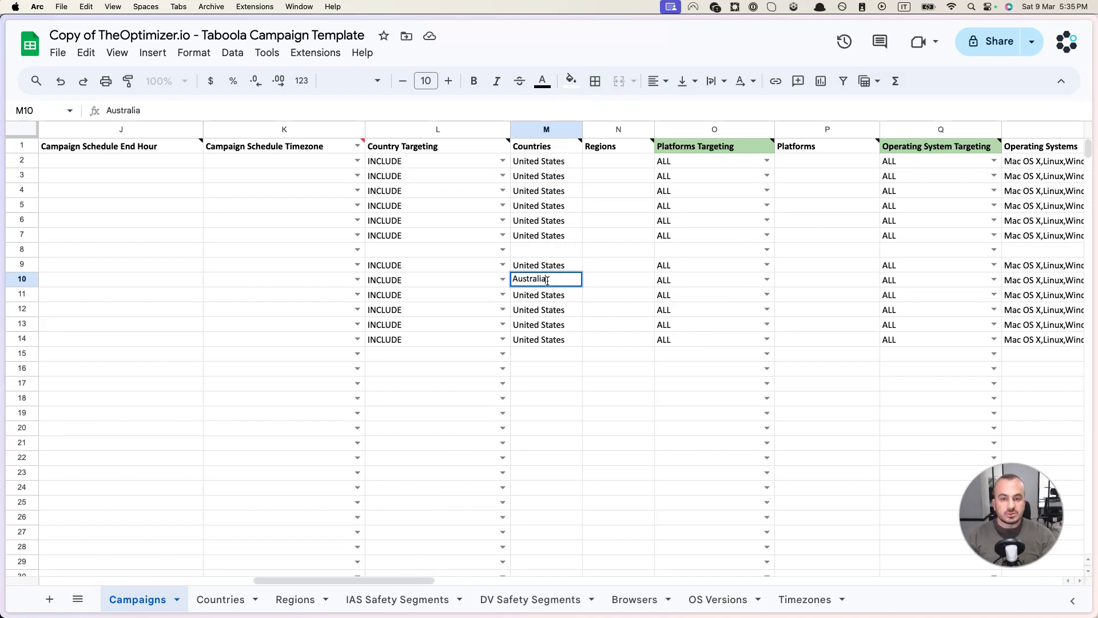
{"action": "key", "text": "super+Return"}
{"action": "key", "text": "super+c"}
{"action": "key", "text": "super+v"}
{"action": "left_click_drag", "start_coordinate": [541, 265], "coordinate": [541, 339]}
{"action": "key", "text": "super+v"}
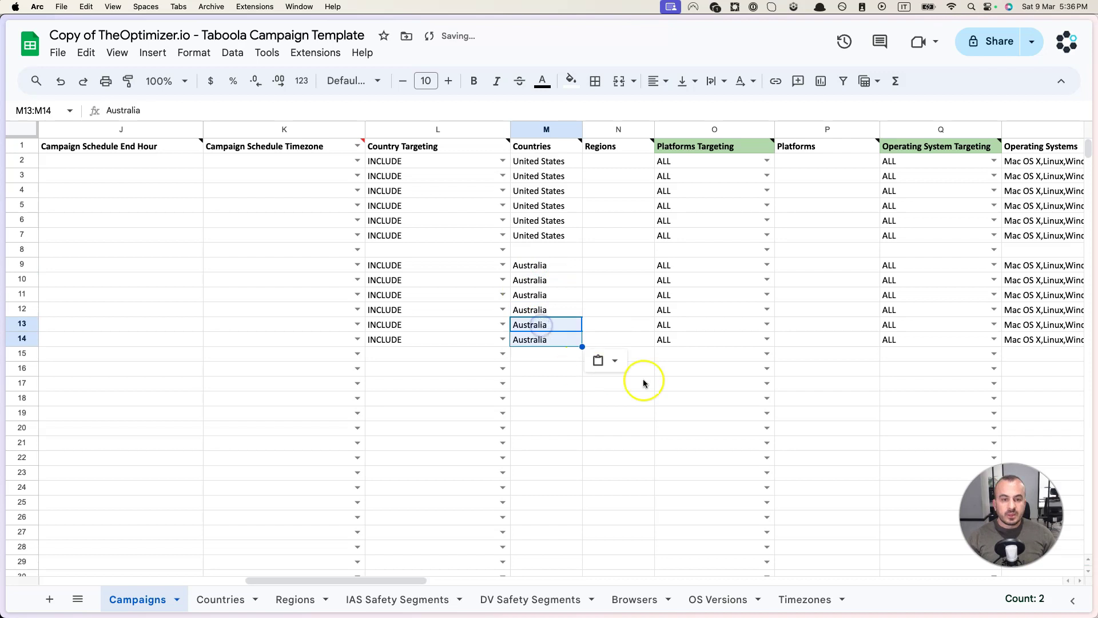
{"action": "left_click", "coordinate": [661, 399]}
Step: Change row 9's Daily Cap from 5 to 10 and fill it down through row 14
{"action": "left_click_drag", "start_coordinate": [421, 581], "coordinate": [748, 571]}
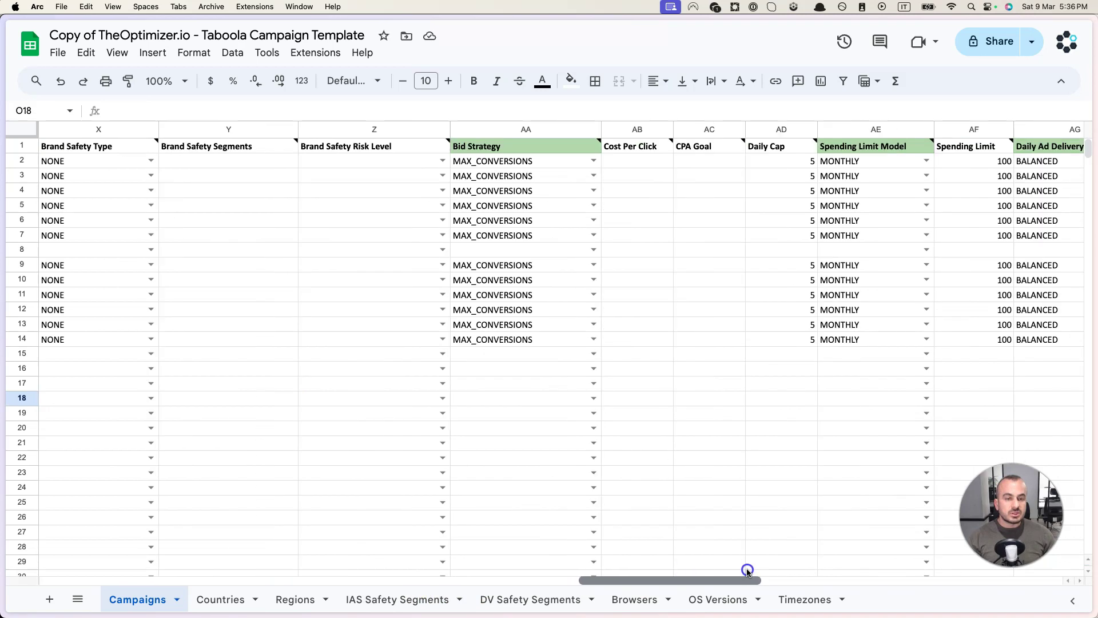
{"action": "left_click", "coordinate": [790, 266]}
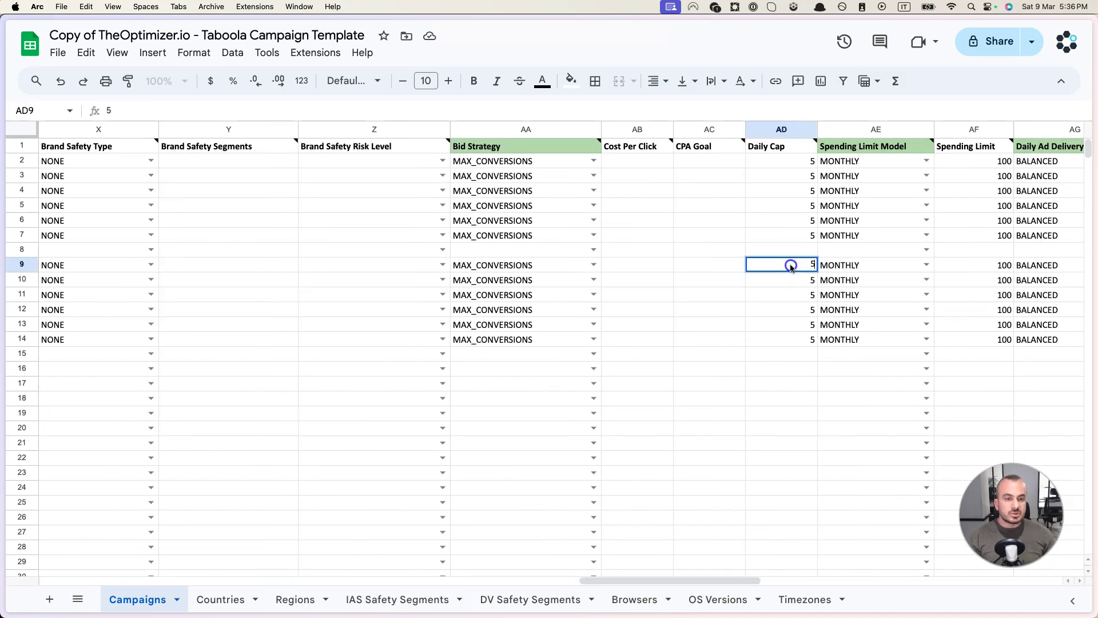
{"action": "type", "text": "10"}
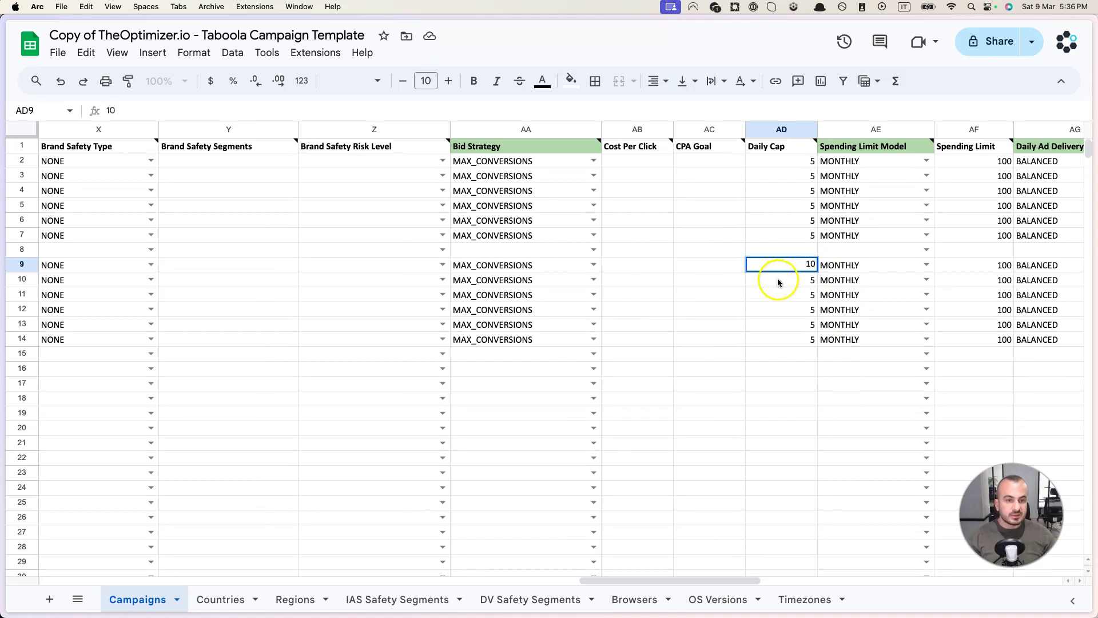
{"action": "key", "text": "Return"}
{"action": "left_click", "coordinate": [785, 269]}
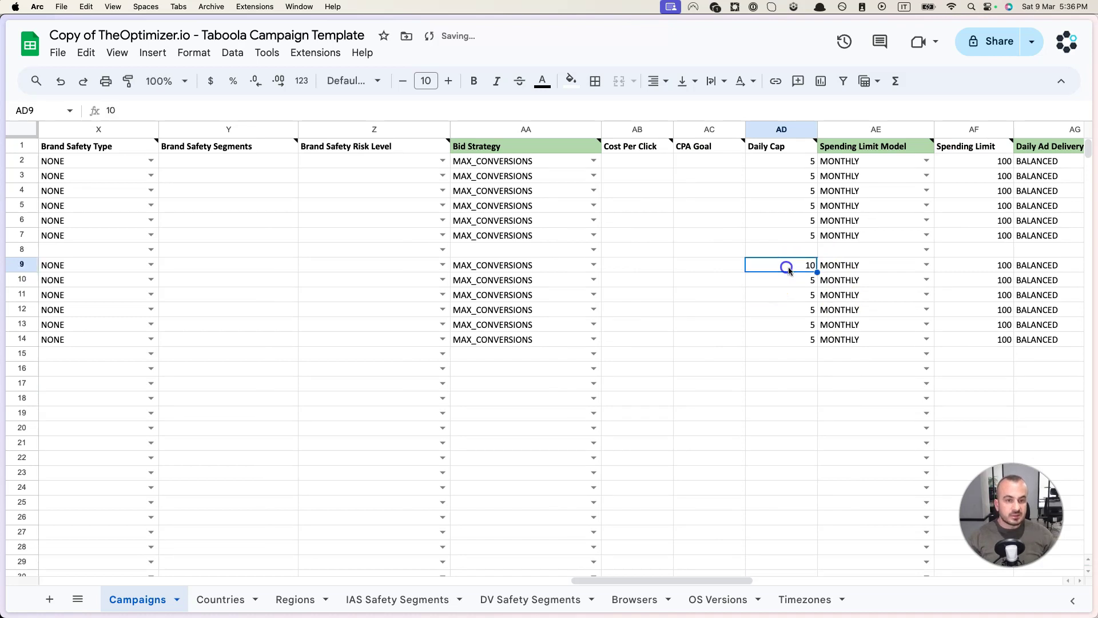
{"action": "double_click", "coordinate": [817, 272]}
{"action": "left_click", "coordinate": [781, 384]}
{"action": "left_click_drag", "start_coordinate": [657, 579], "coordinate": [59, 543]}
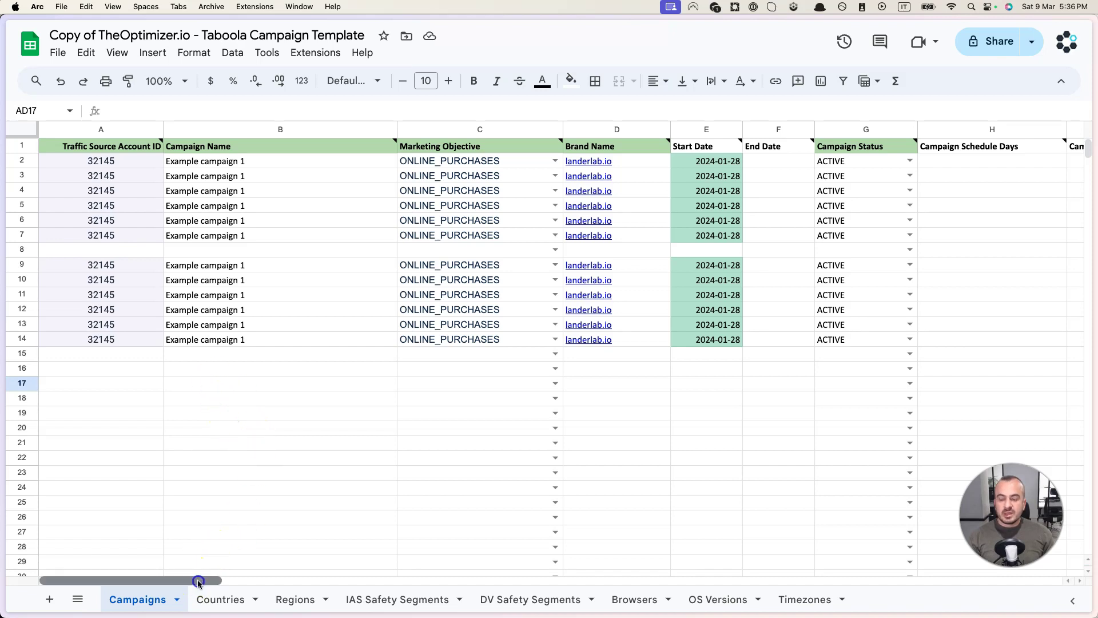
Step: Scroll right across the two-campaign sheet to review the Media Manager Ads column
{"action": "left_click_drag", "start_coordinate": [183, 580], "coordinate": [148, 577]}
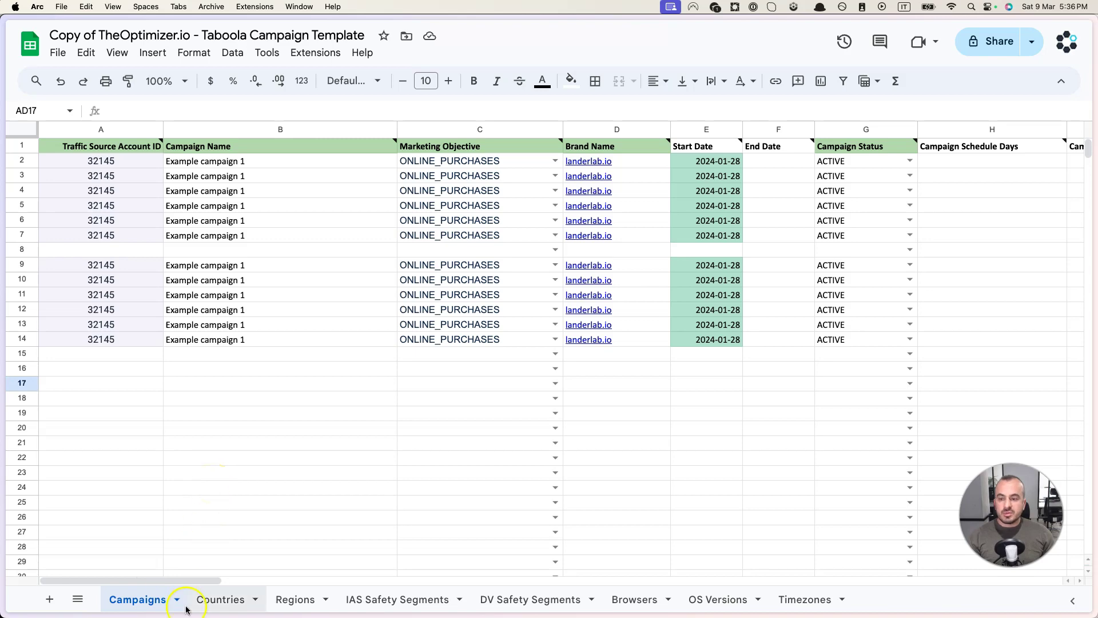
{"action": "left_click_drag", "start_coordinate": [189, 581], "coordinate": [1038, 591]}
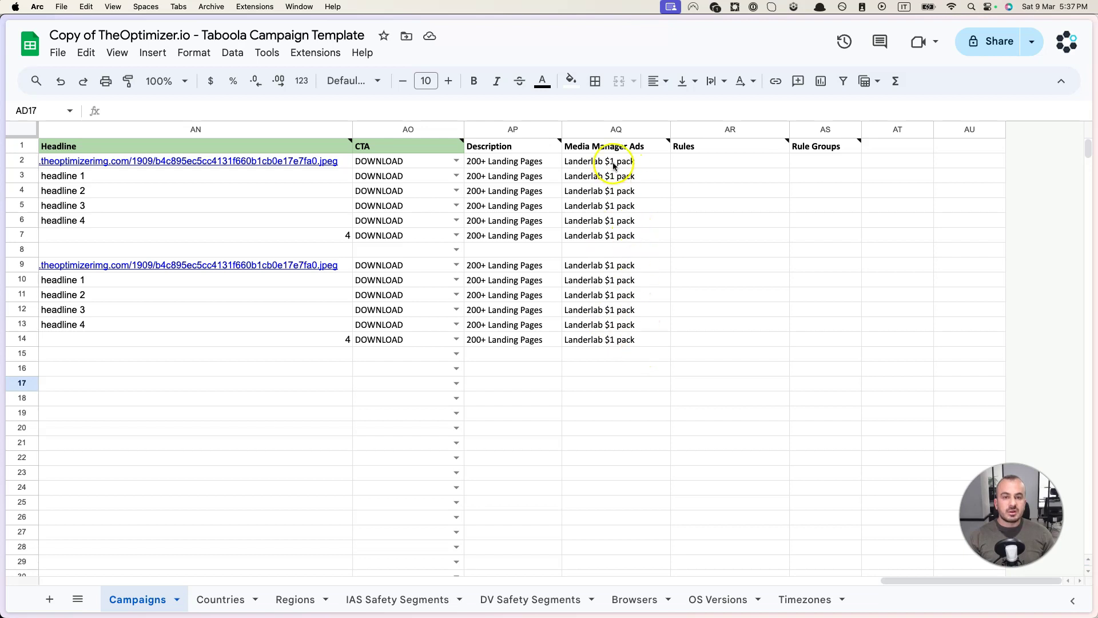
{"action": "left_click", "coordinate": [743, 324]}
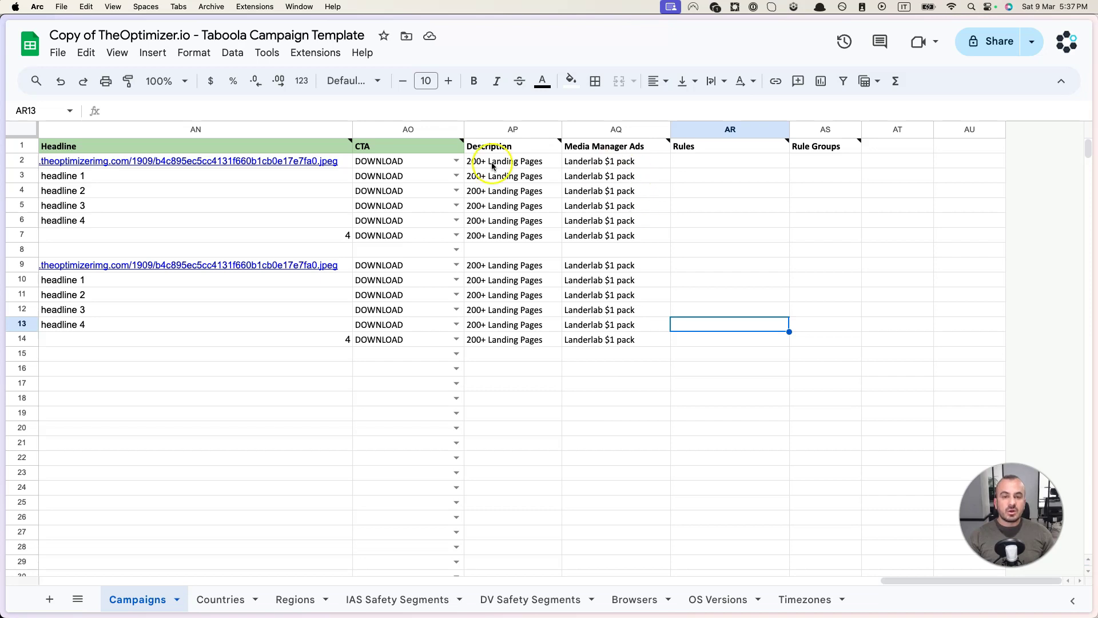
Step: Switch to TheOptimizer Native and open the Media Manager ads library
{"action": "mouse_move", "coordinate": [4, 160]}
{"action": "left_click", "coordinate": [62, 129]}
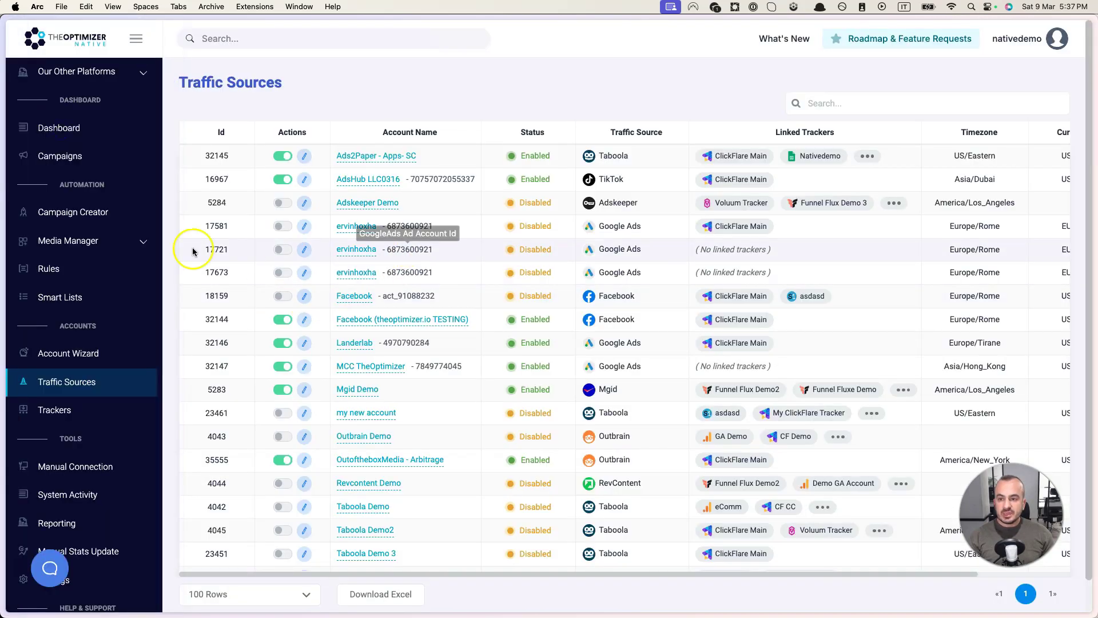
{"action": "left_click", "coordinate": [77, 240]}
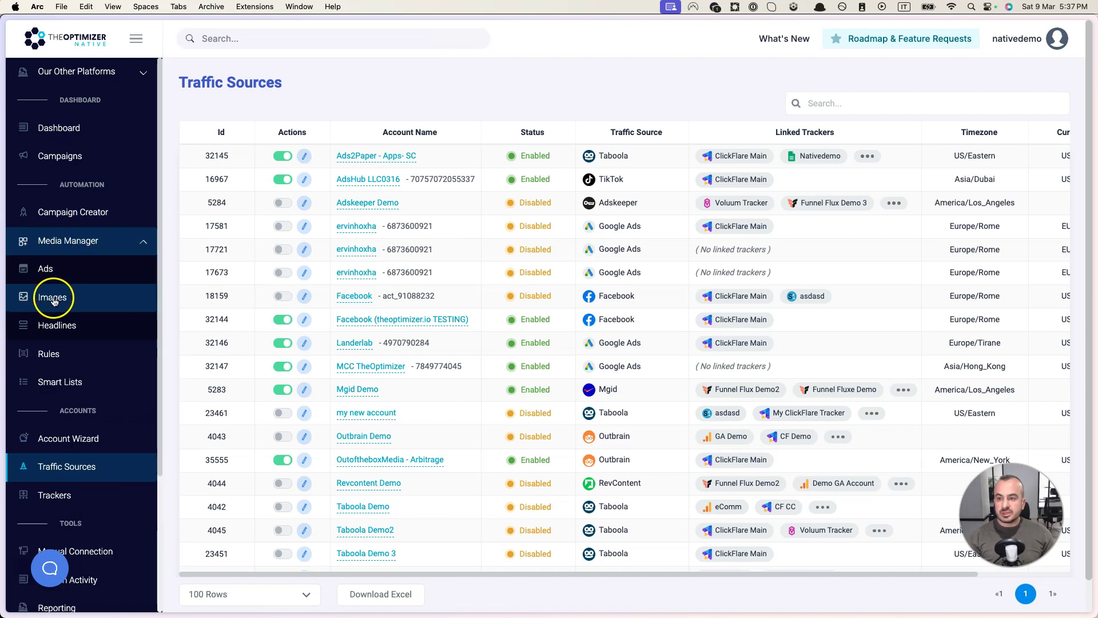
{"action": "left_click", "coordinate": [52, 270]}
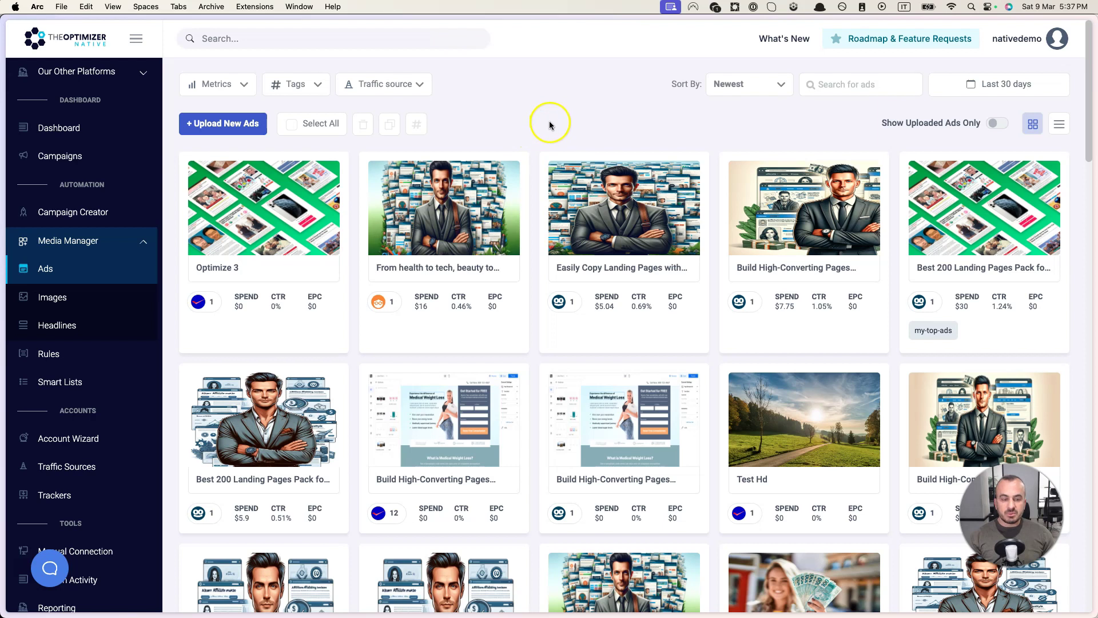
Step: Add the existing my-top-ads tag to the first four ads, starting with Optimize 3
{"action": "left_click", "coordinate": [199, 173]}
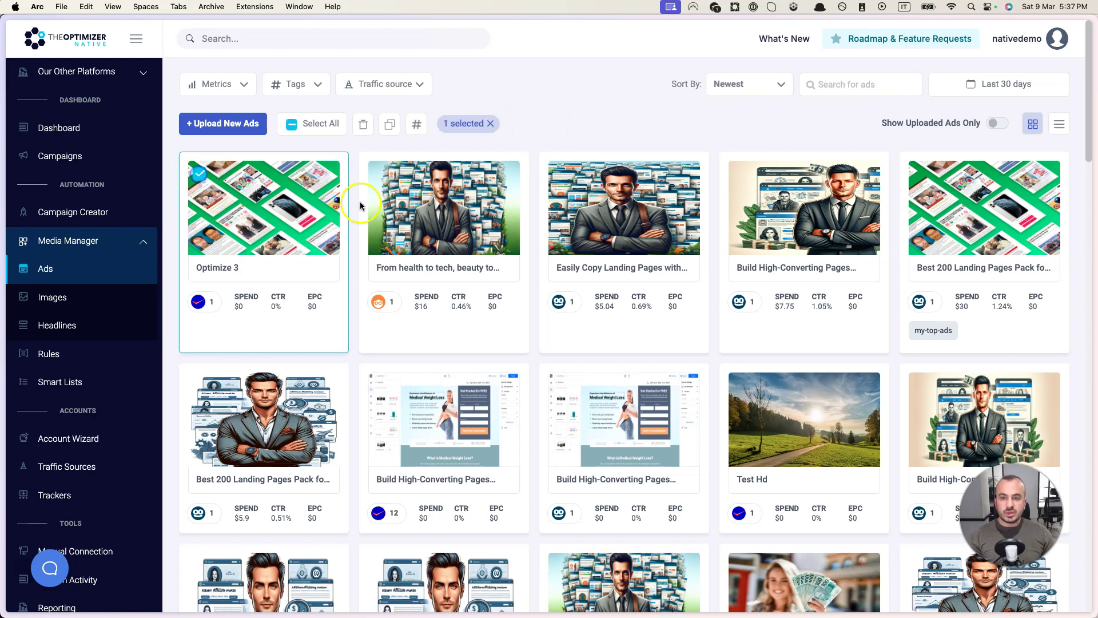
{"action": "left_click", "coordinate": [379, 173]}
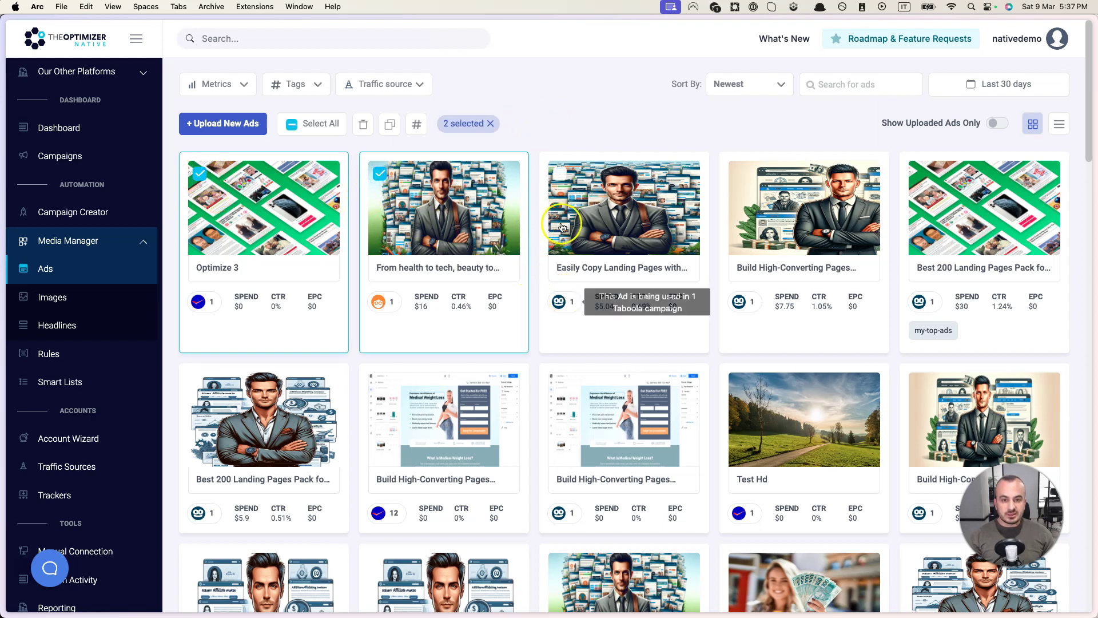
{"action": "left_click", "coordinate": [560, 174]}
{"action": "left_click", "coordinate": [741, 175]}
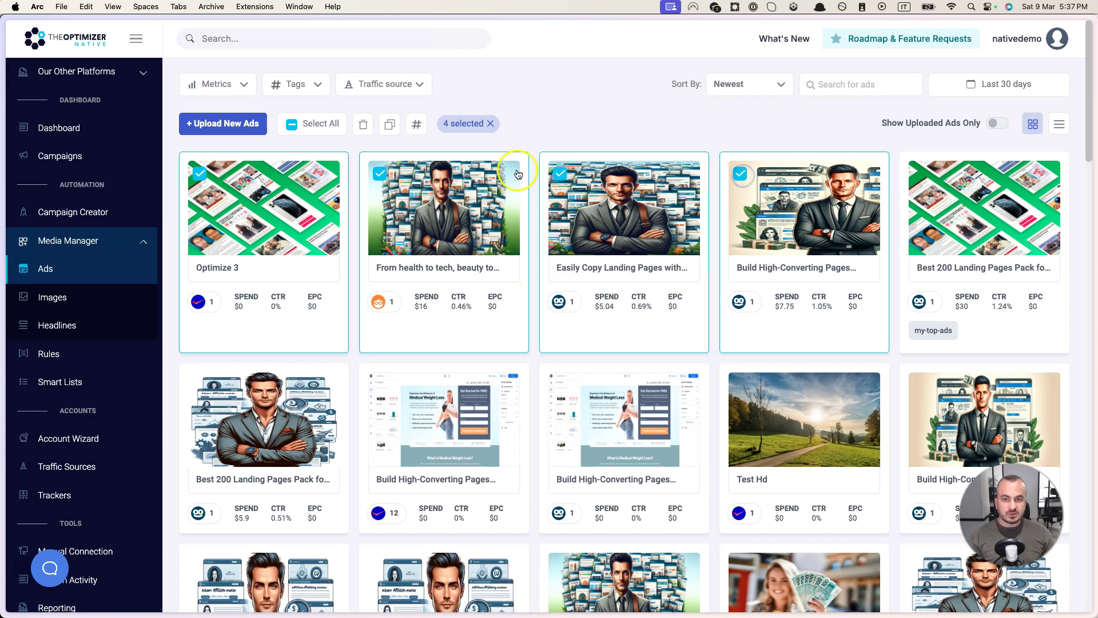
{"action": "left_click", "coordinate": [417, 124]}
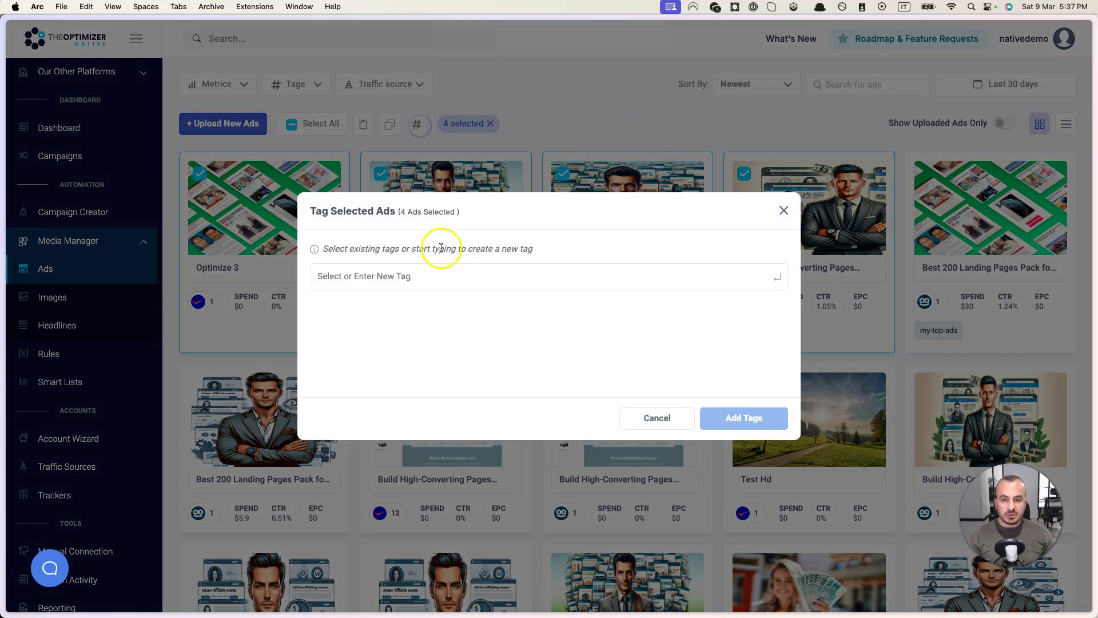
{"action": "left_click", "coordinate": [398, 277]}
{"action": "type", "text": "my"}
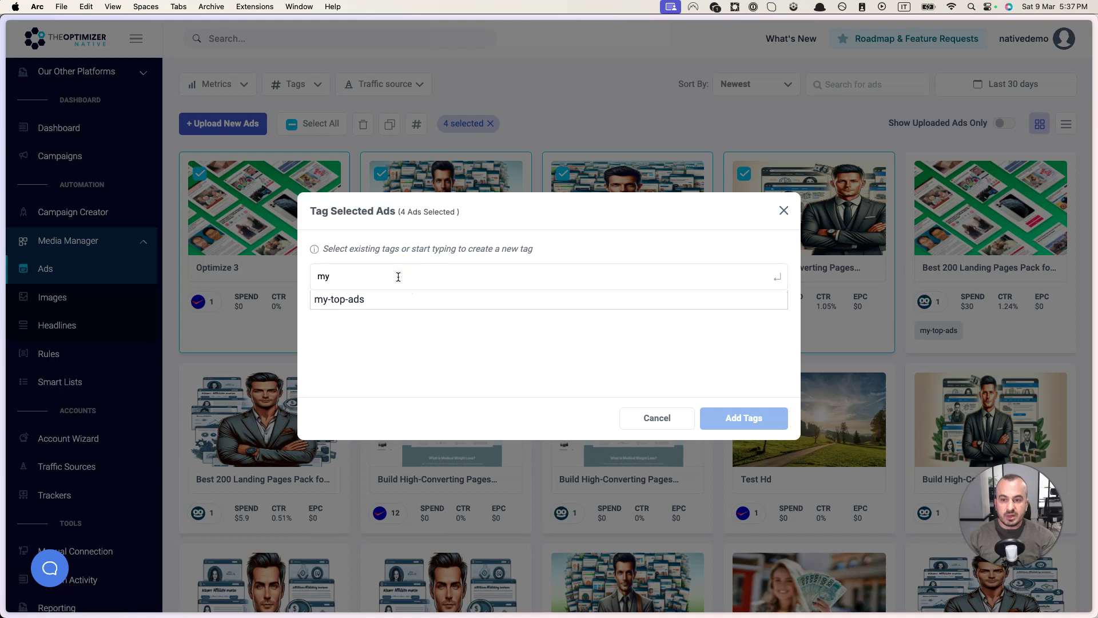
{"action": "left_click", "coordinate": [355, 300]}
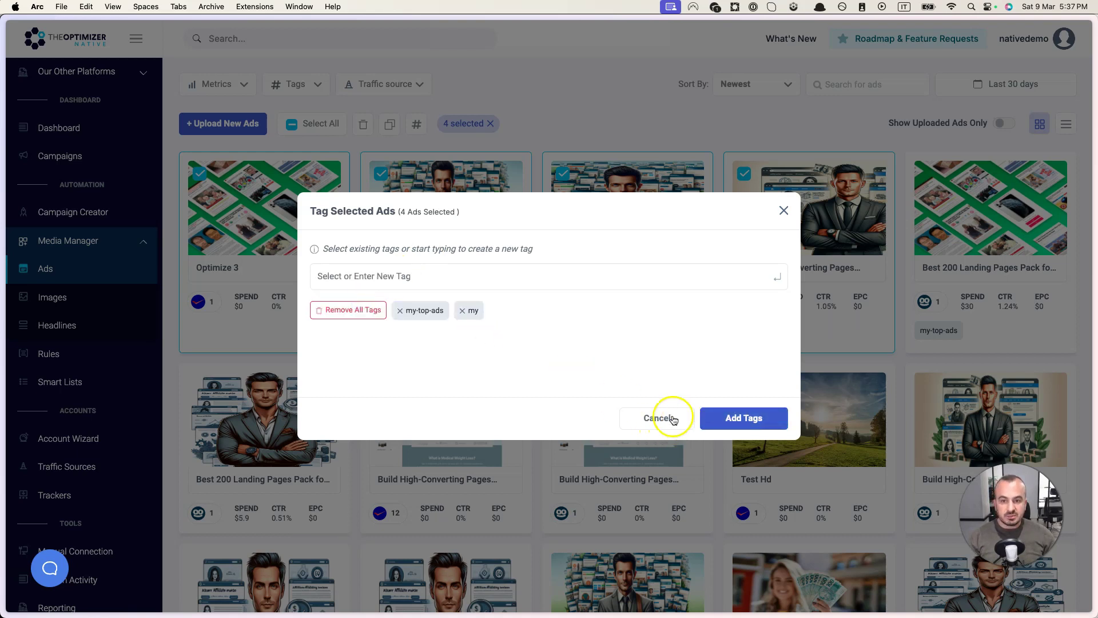
{"action": "left_click", "coordinate": [712, 420]}
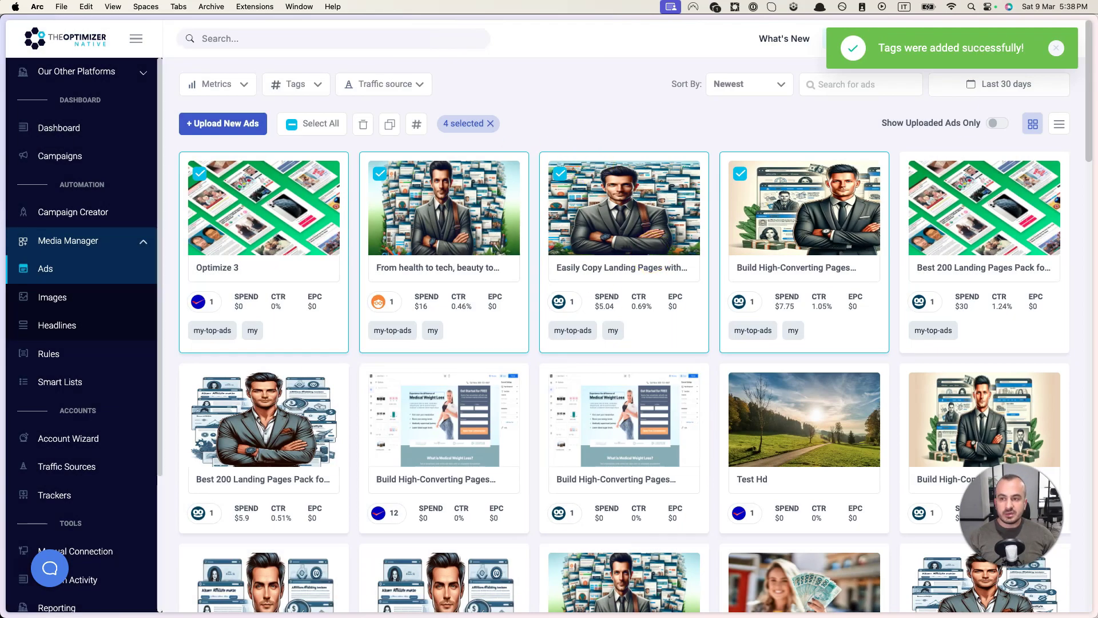
{"action": "mouse_move", "coordinate": [2, 309]}
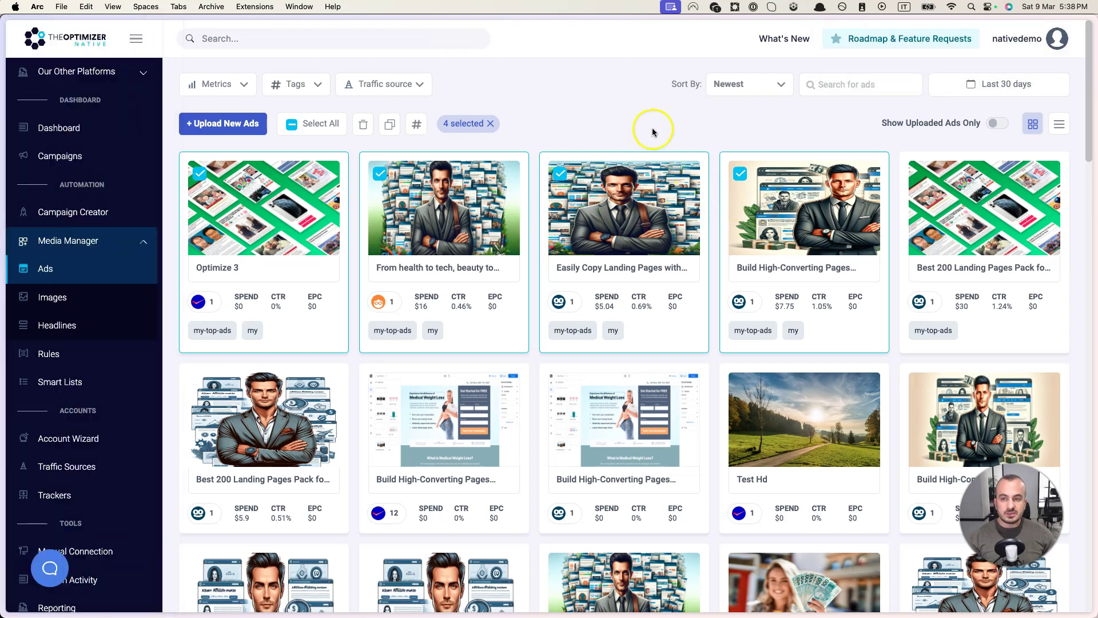
Step: Back in the spreadsheet, overwrite AQ2's Landerlab $1 pack entry with my-top-ads
{"action": "mouse_move", "coordinate": [3, 160]}
{"action": "left_click", "coordinate": [63, 169]}
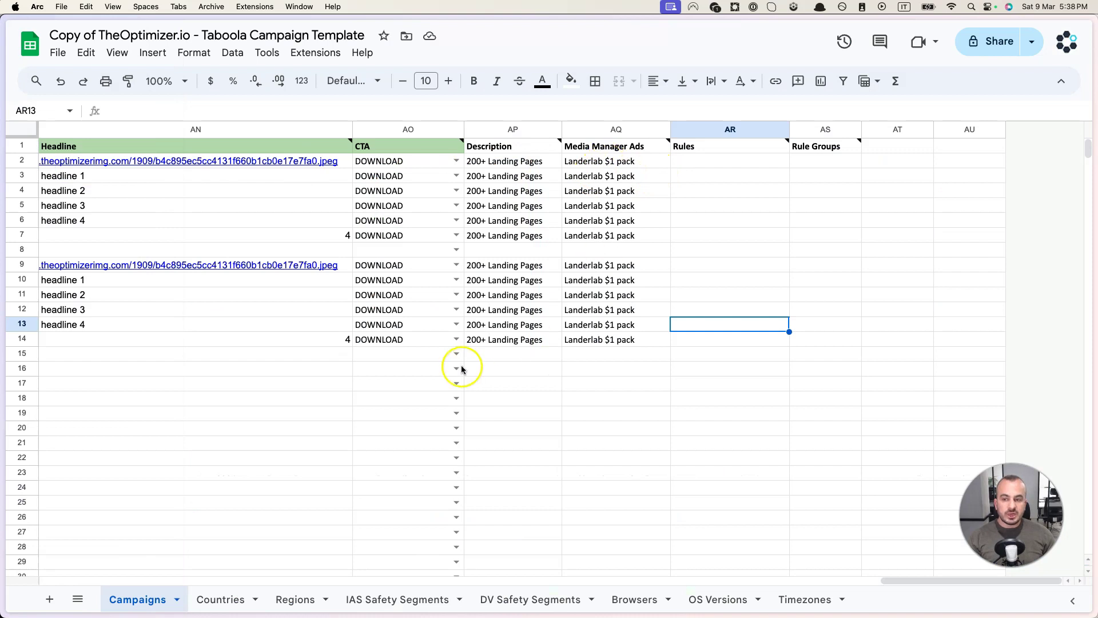
{"action": "left_click", "coordinate": [602, 165]}
{"action": "double_click", "coordinate": [602, 163]}
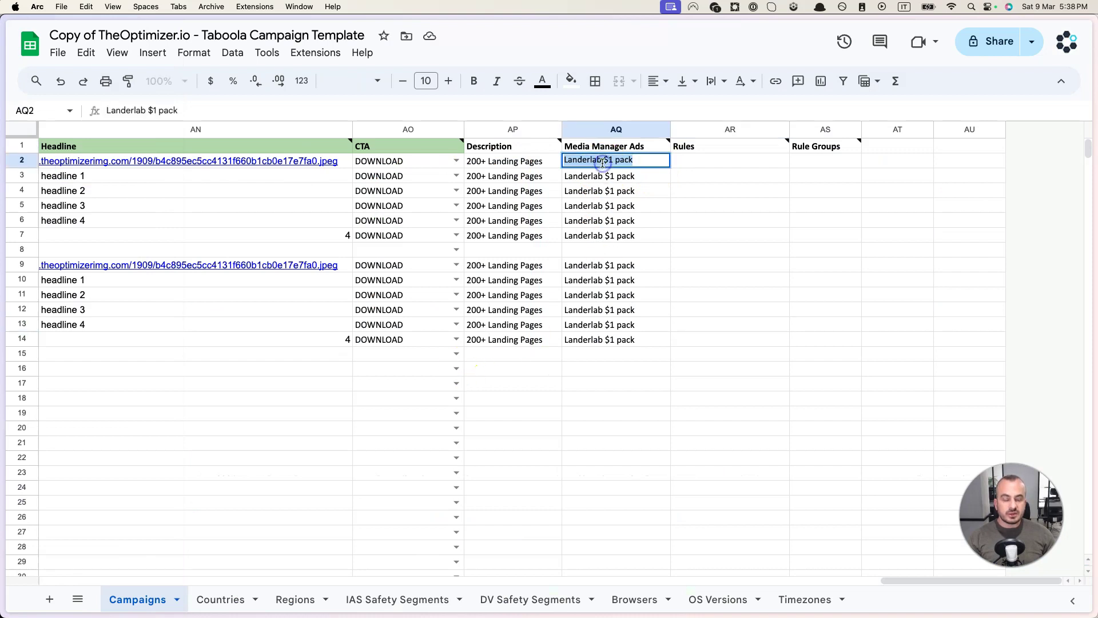
{"action": "type", "text": "my-top-ads"}
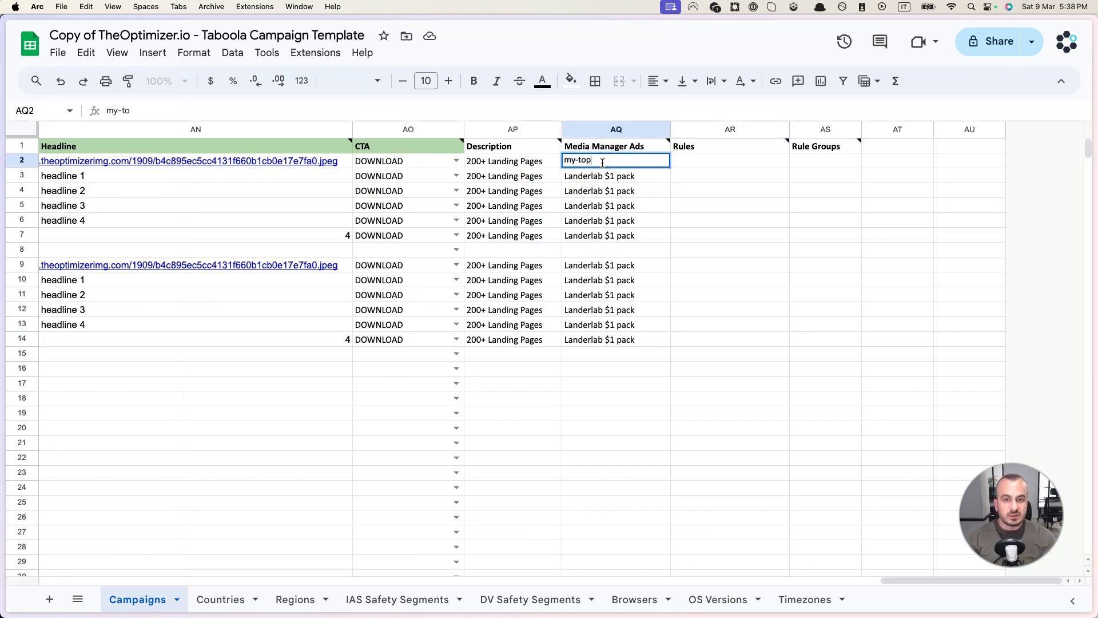
{"action": "left_click", "coordinate": [725, 183]}
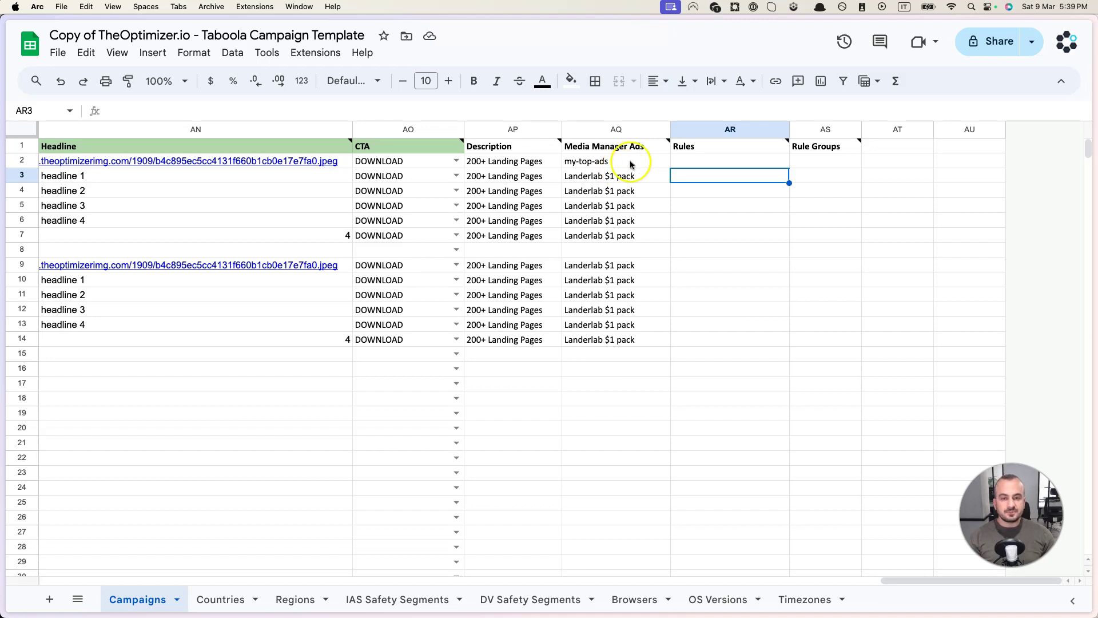
Step: Select AQ3:AQ14 and delete the leftover Landerlab $1 pack entries
{"action": "mouse_move", "coordinate": [731, 145]}
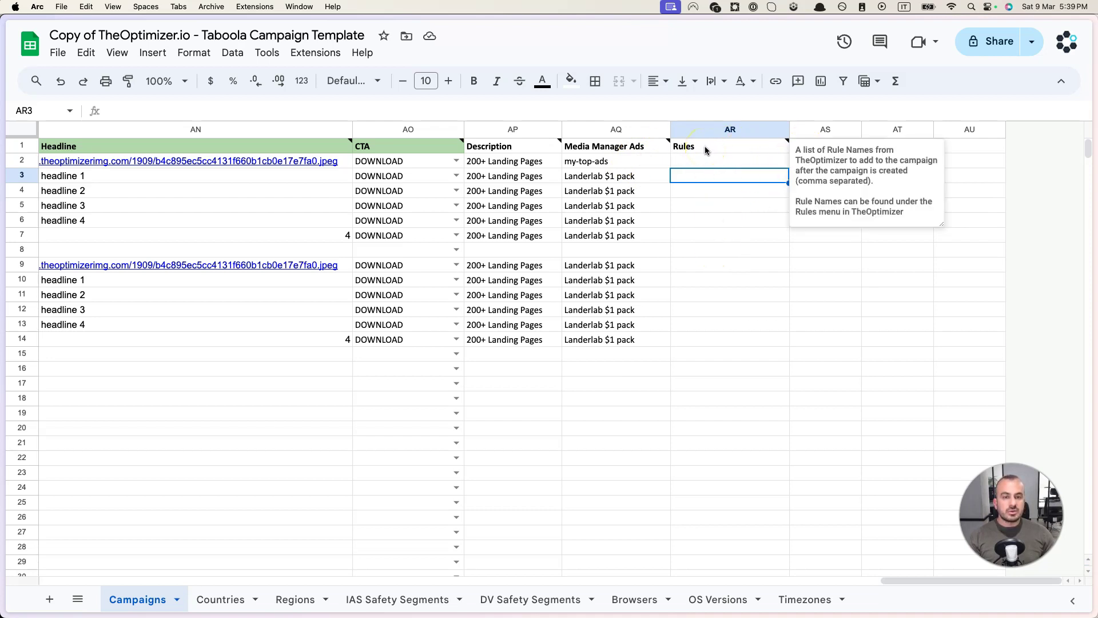
{"action": "left_click", "coordinate": [708, 162]}
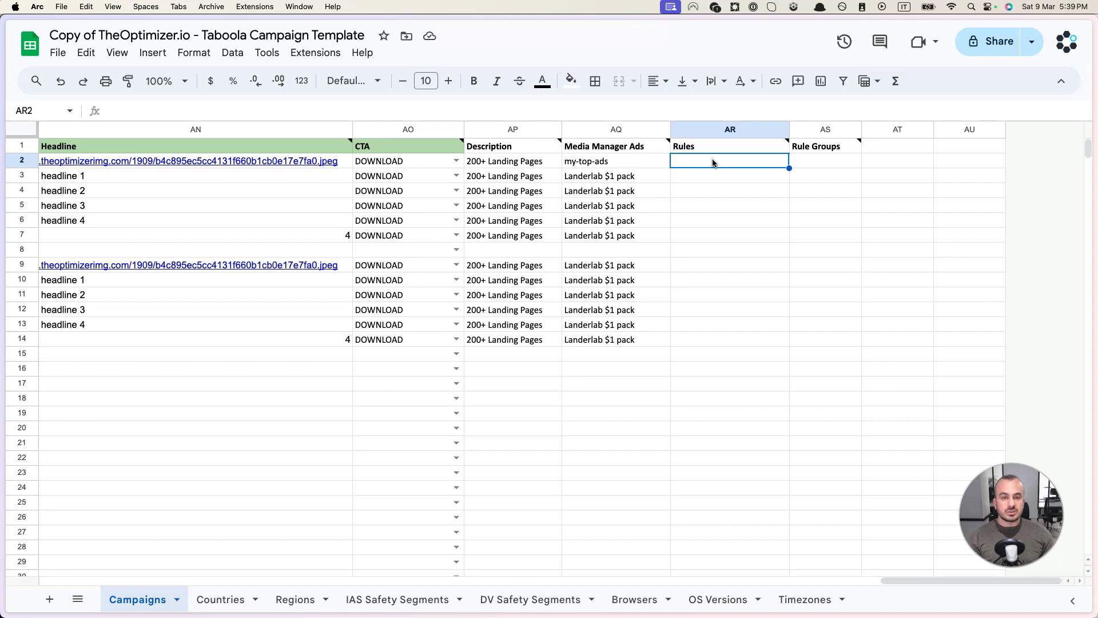
{"action": "mouse_move", "coordinate": [821, 150]}
{"action": "left_click", "coordinate": [596, 176]}
{"action": "left_click", "coordinate": [612, 345], "text": "shift"}
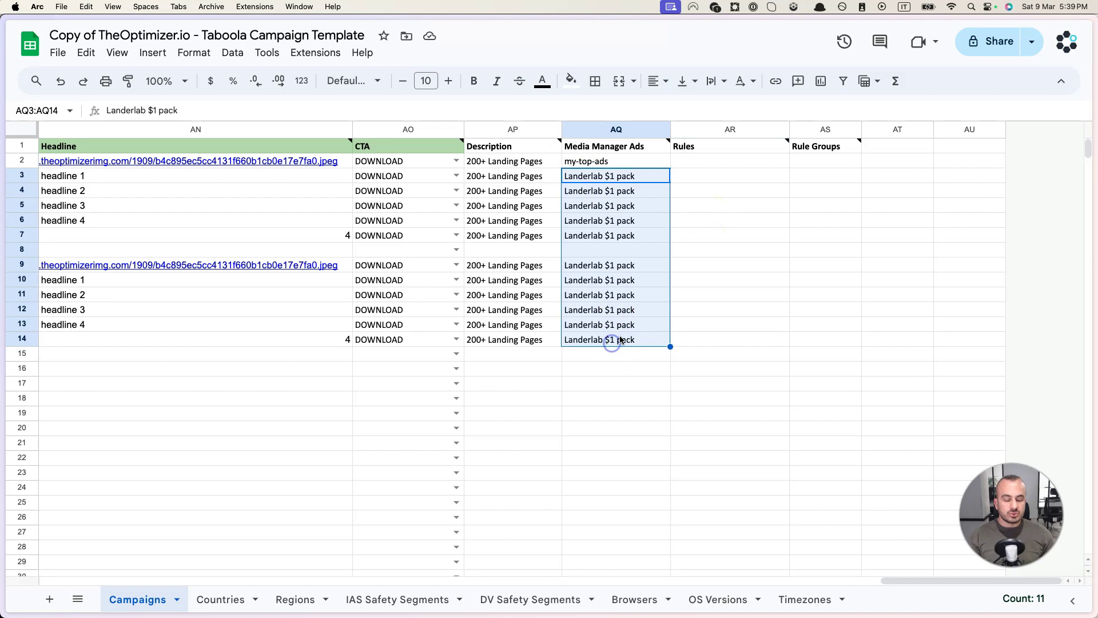
{"action": "key", "text": "Delete"}
{"action": "left_click", "coordinate": [620, 394]}
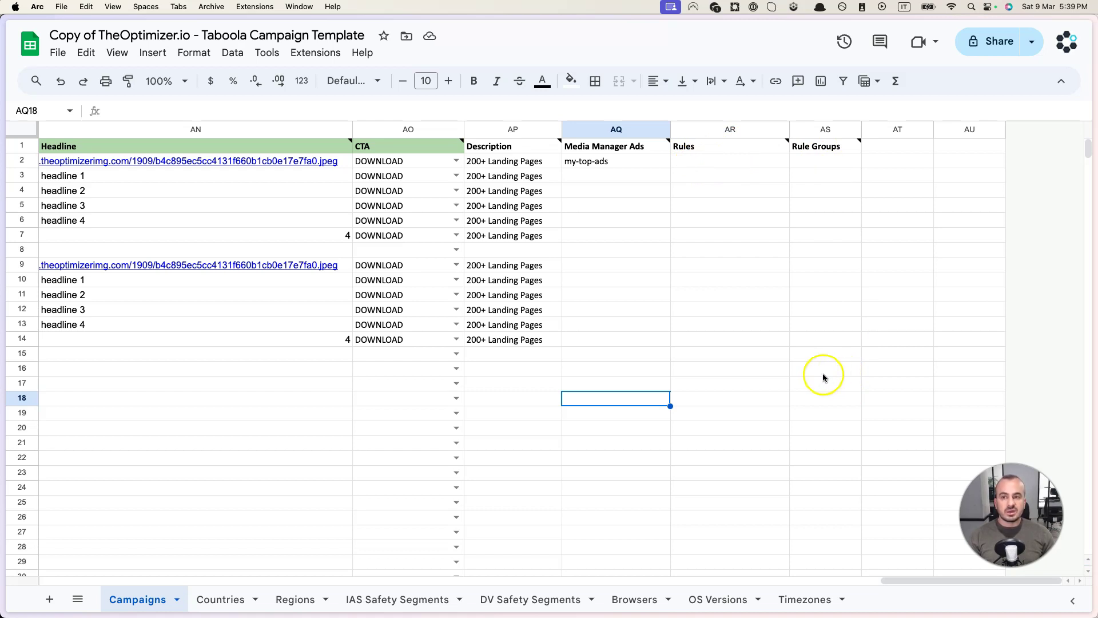
Step: Download the campaign template via File > Download > Microsoft Excel (.xlsx)
{"action": "left_click_drag", "start_coordinate": [899, 572], "coordinate": [35, 586]}
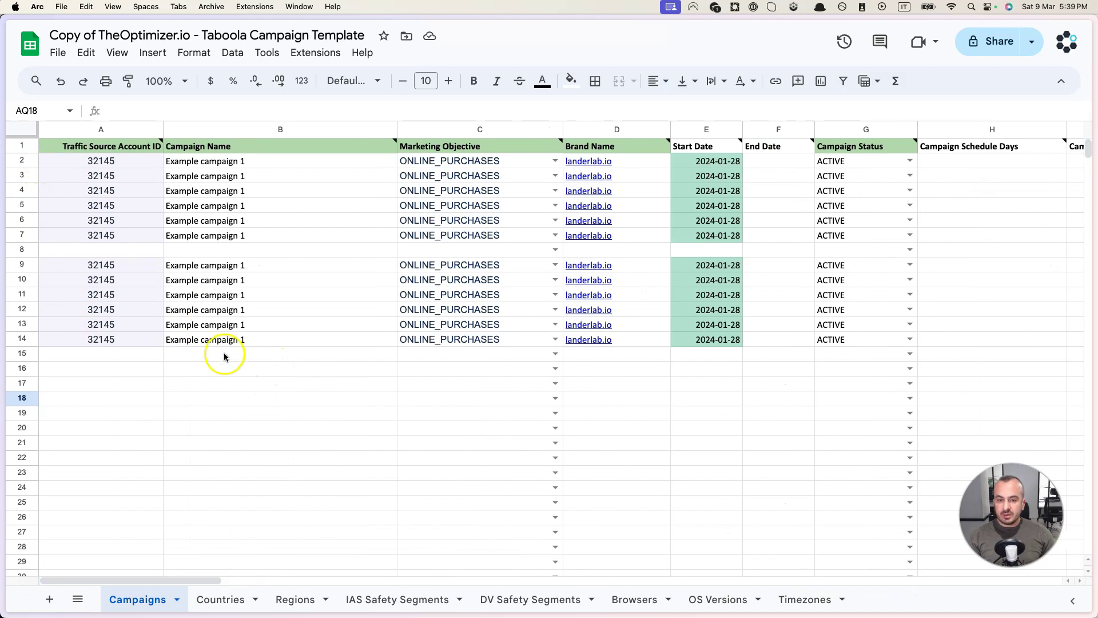
{"action": "left_click", "coordinate": [58, 52]}
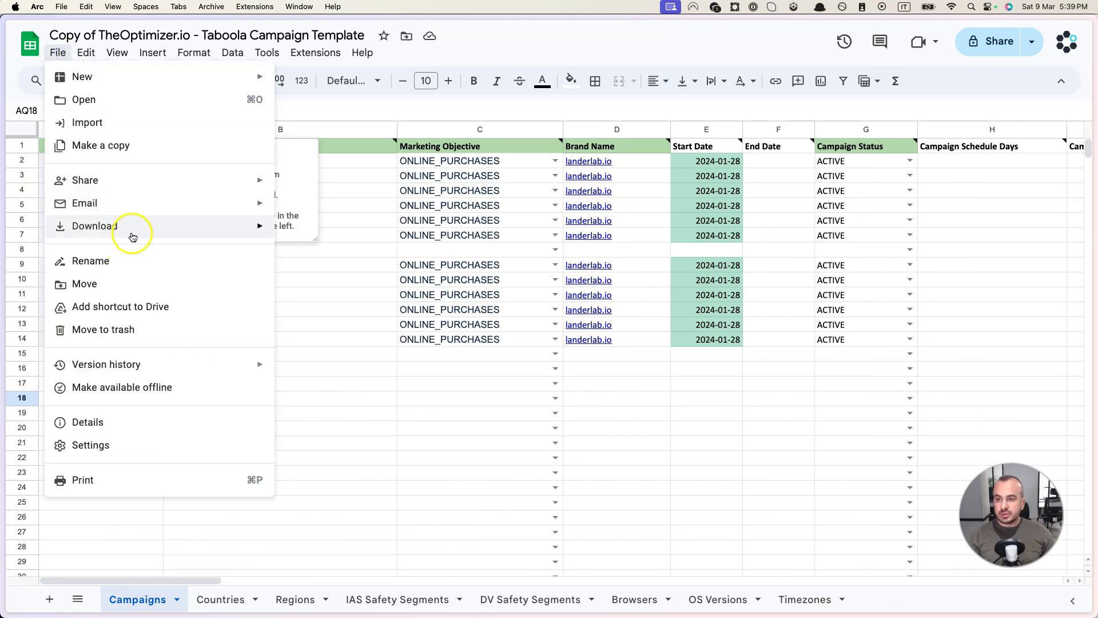
{"action": "mouse_move", "coordinate": [140, 229]}
{"action": "left_click", "coordinate": [318, 236]}
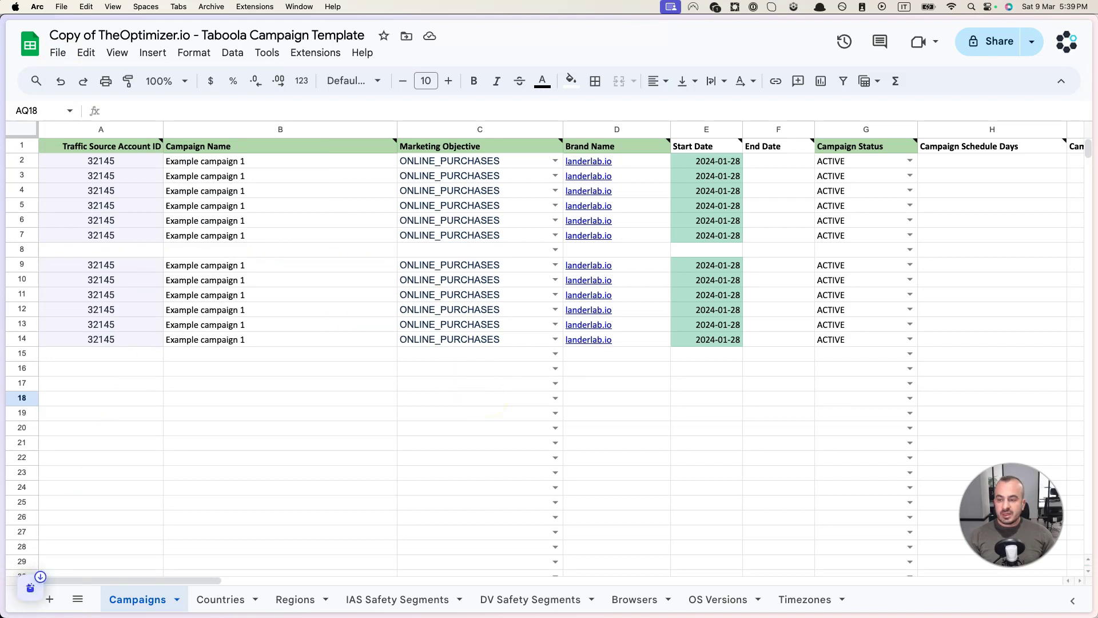
Step: Upload the downloaded template .xlsx on the Campaign Creator Queue page with Upload Campaigns
{"action": "mouse_move", "coordinate": [5, 581]}
{"action": "left_click", "coordinate": [68, 122]}
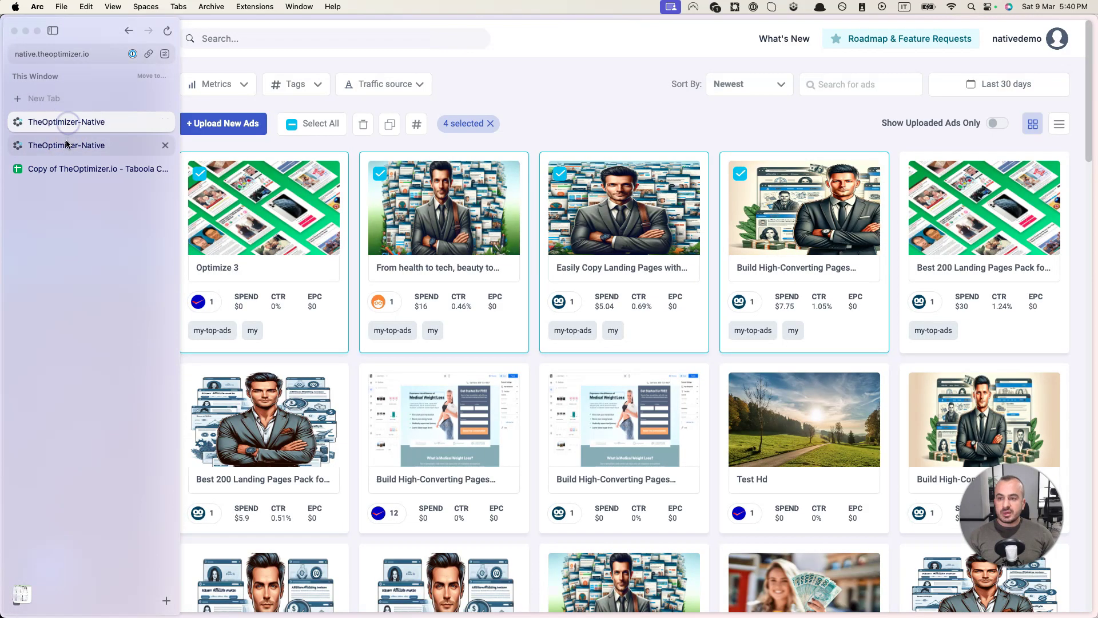
{"action": "left_click", "coordinate": [64, 145]}
{"action": "left_click", "coordinate": [544, 336]}
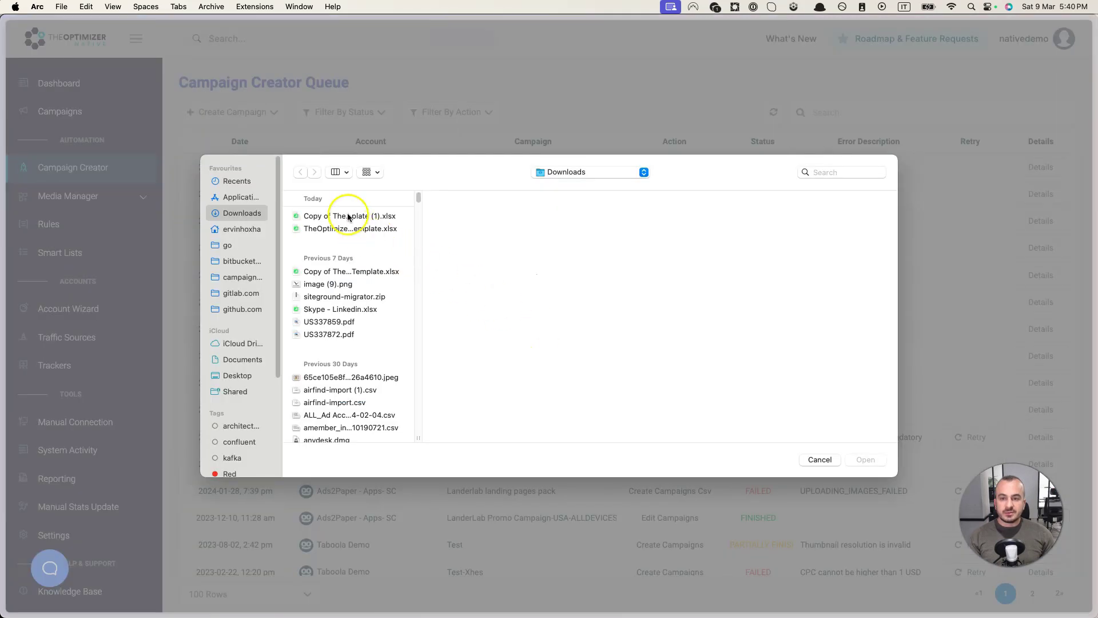
{"action": "left_click", "coordinate": [349, 216]}
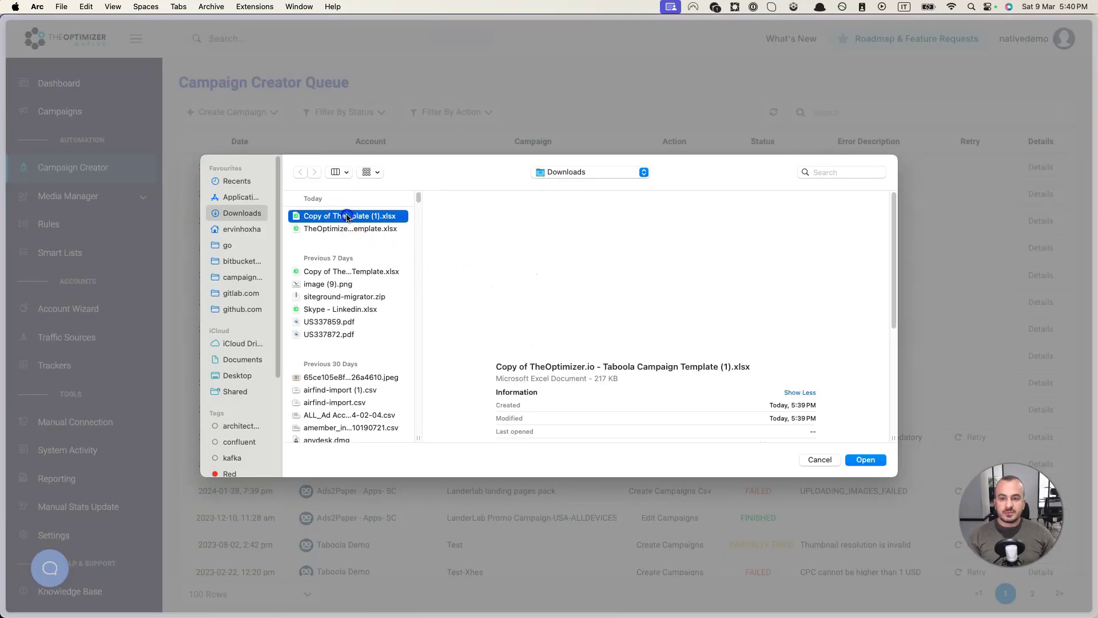
{"action": "left_click", "coordinate": [857, 459]}
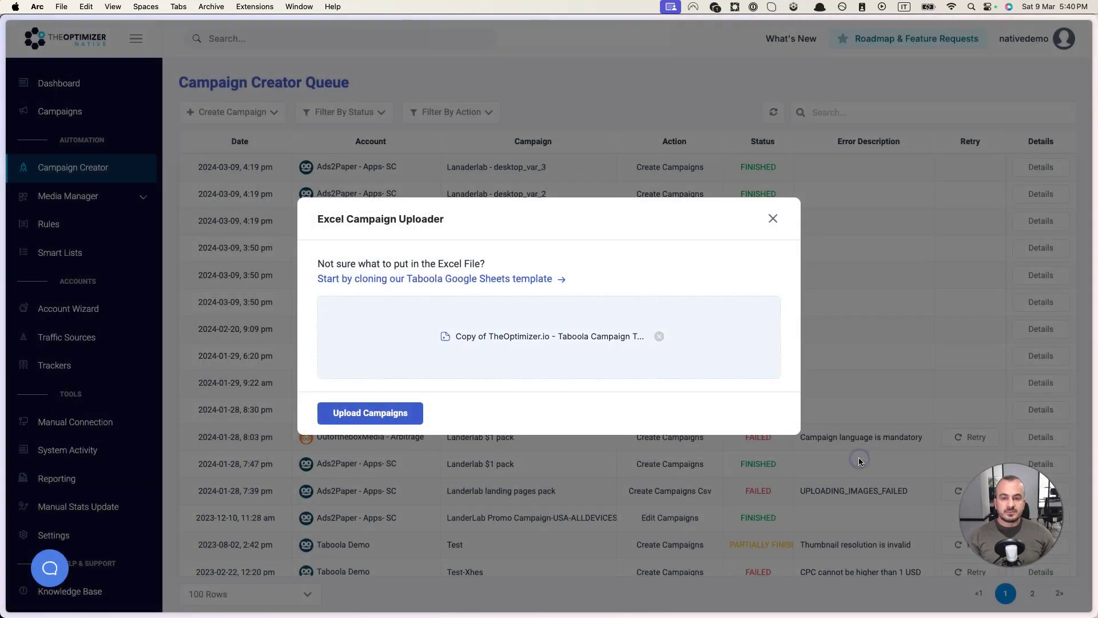
{"action": "left_click", "coordinate": [396, 414]}
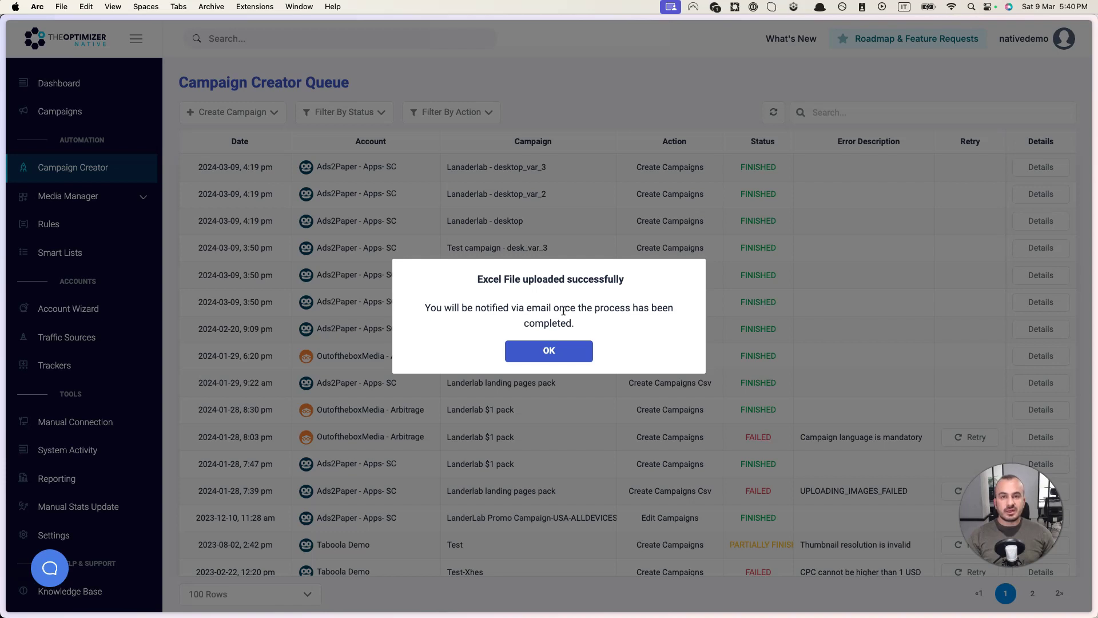
Step: Close the upload success message and refresh the queue to see the finished Create Campaigns jobs
{"action": "left_click", "coordinate": [568, 309]}
{"action": "left_click", "coordinate": [571, 361]}
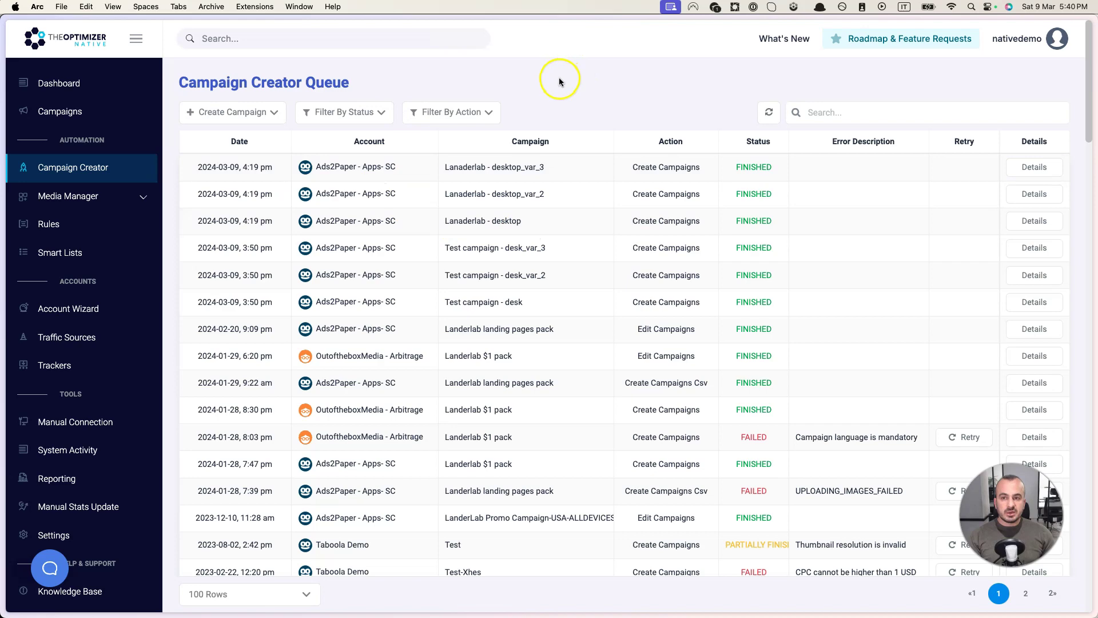
{"action": "left_click", "coordinate": [766, 116]}
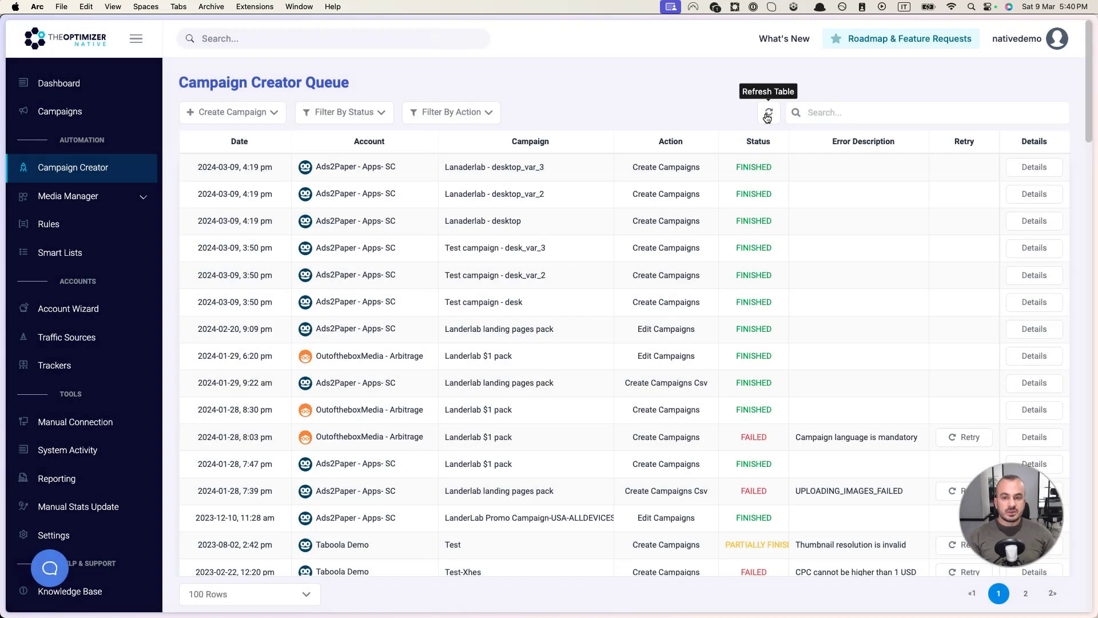
{"action": "left_click", "coordinate": [767, 116]}
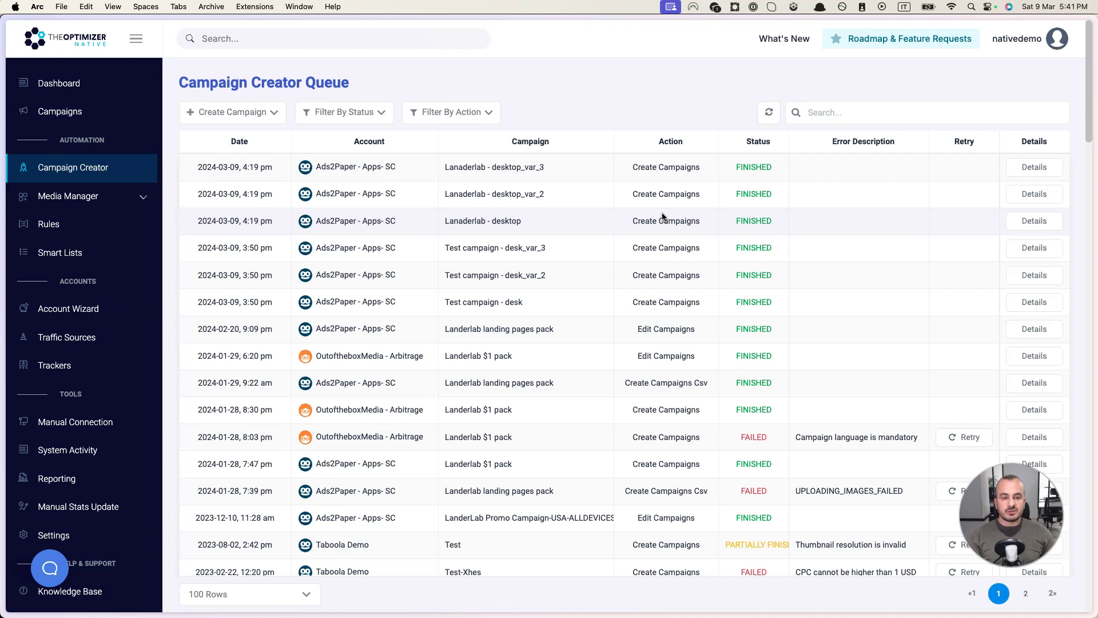
{"action": "left_click", "coordinate": [606, 221]}
{"action": "left_click", "coordinate": [599, 216]}
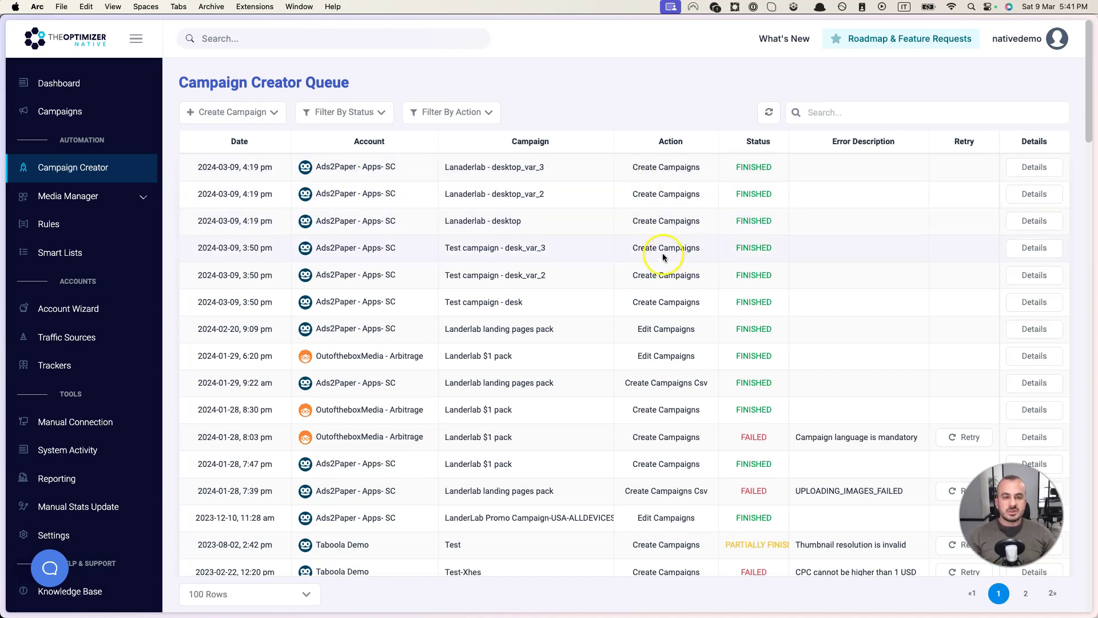
{"action": "left_click", "coordinate": [683, 220]}
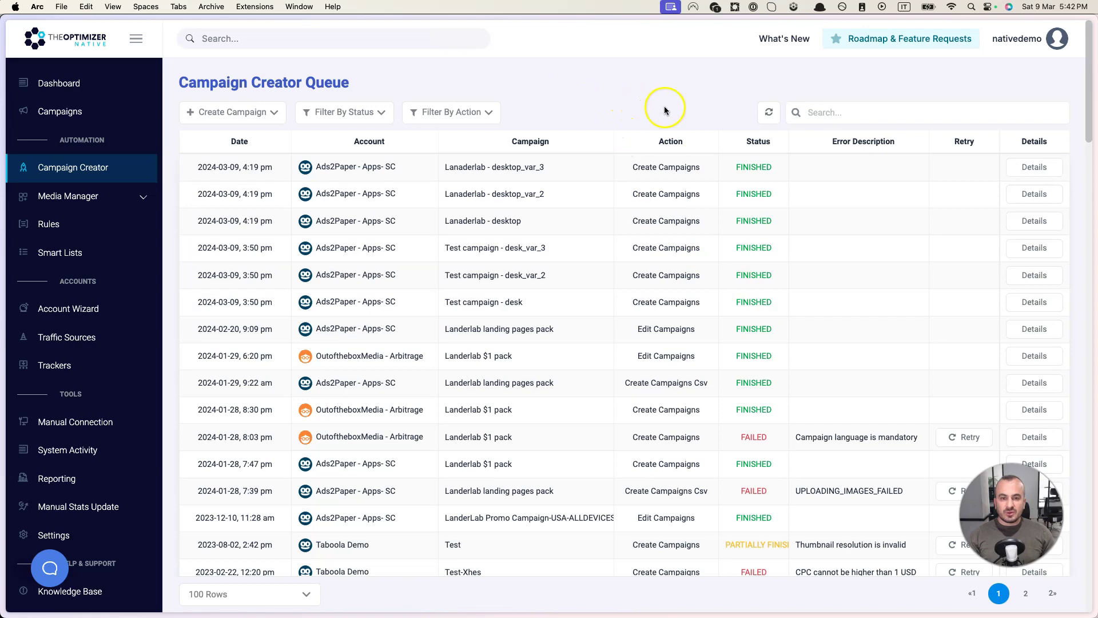
{"action": "left_click", "coordinate": [765, 118]}
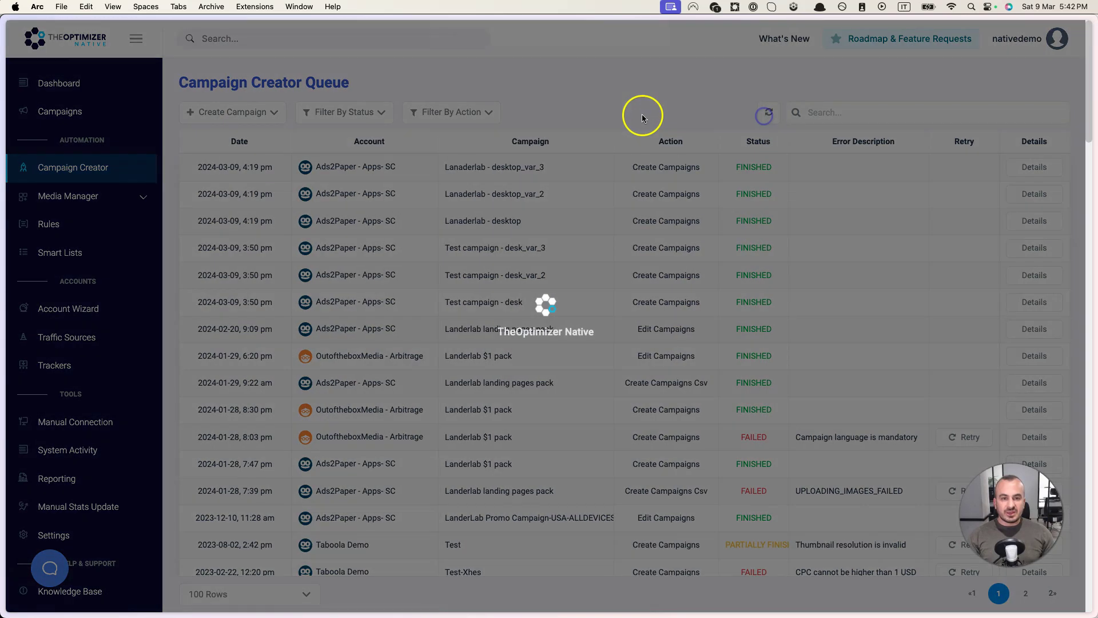